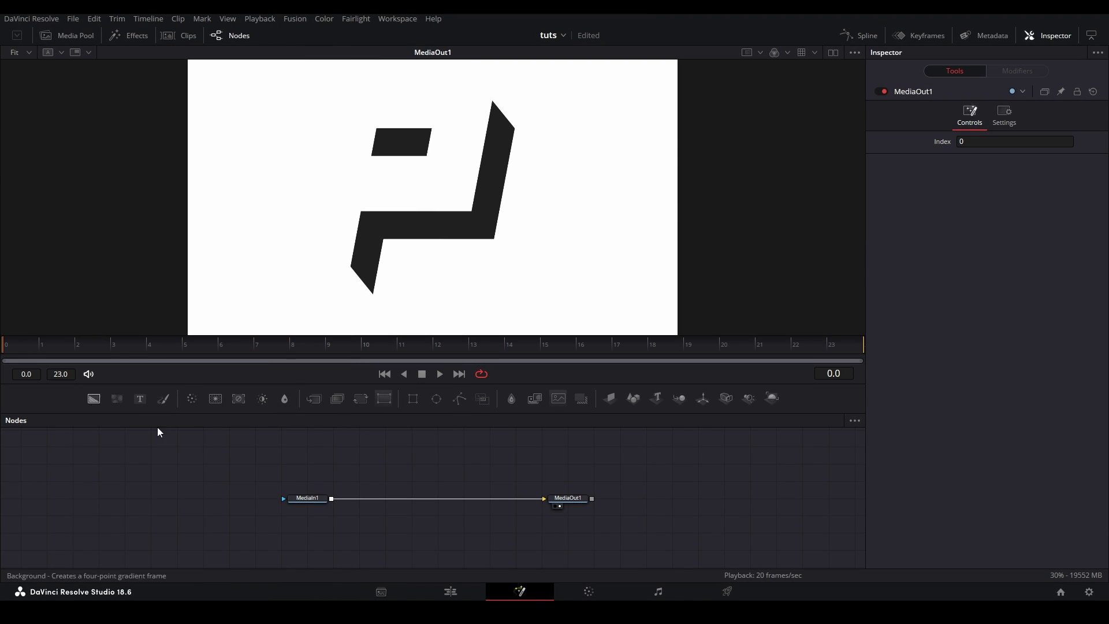
Insert a Transform effect node between MediaIn1 and MediaOut1 and place it midway along the connection
click(312, 502)
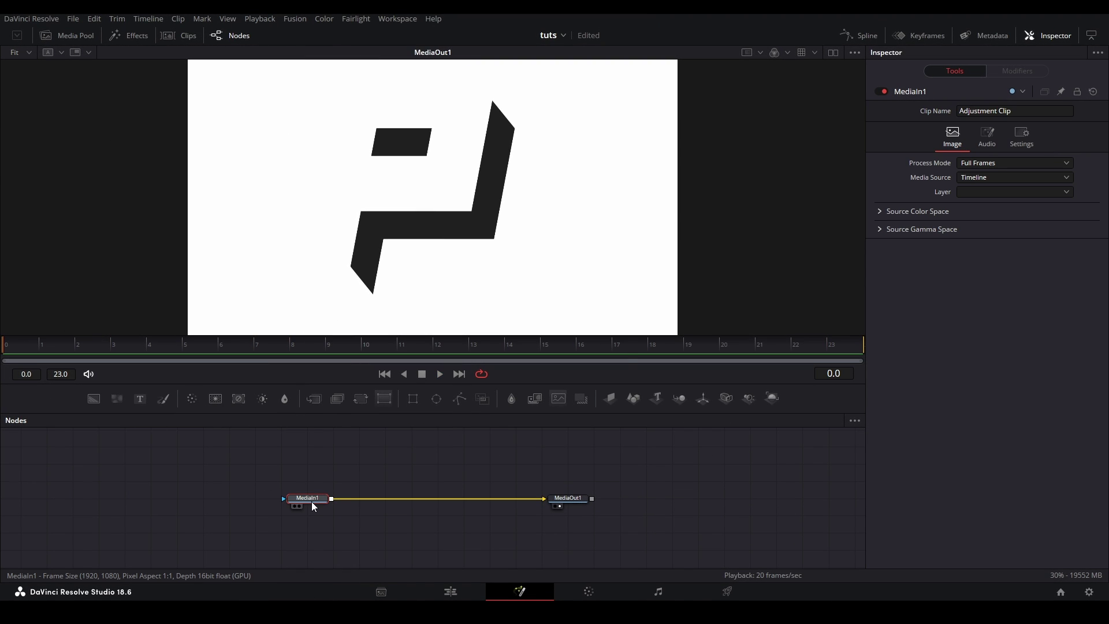
key(shift+space)
text(transfor)
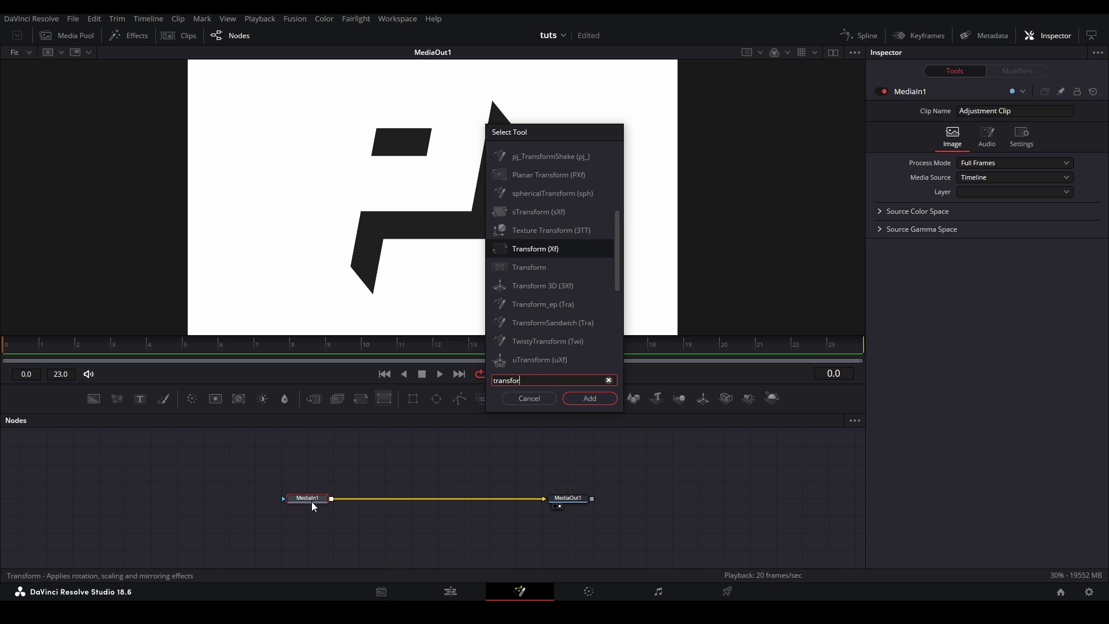
click(574, 268)
click(590, 398)
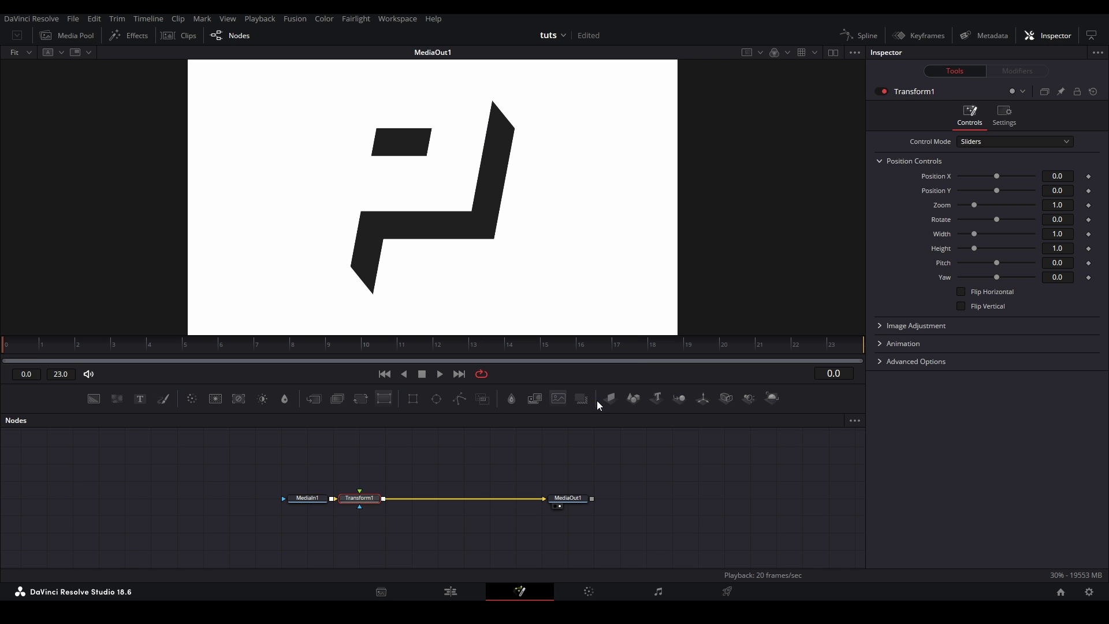
drag(355, 500, 404, 501)
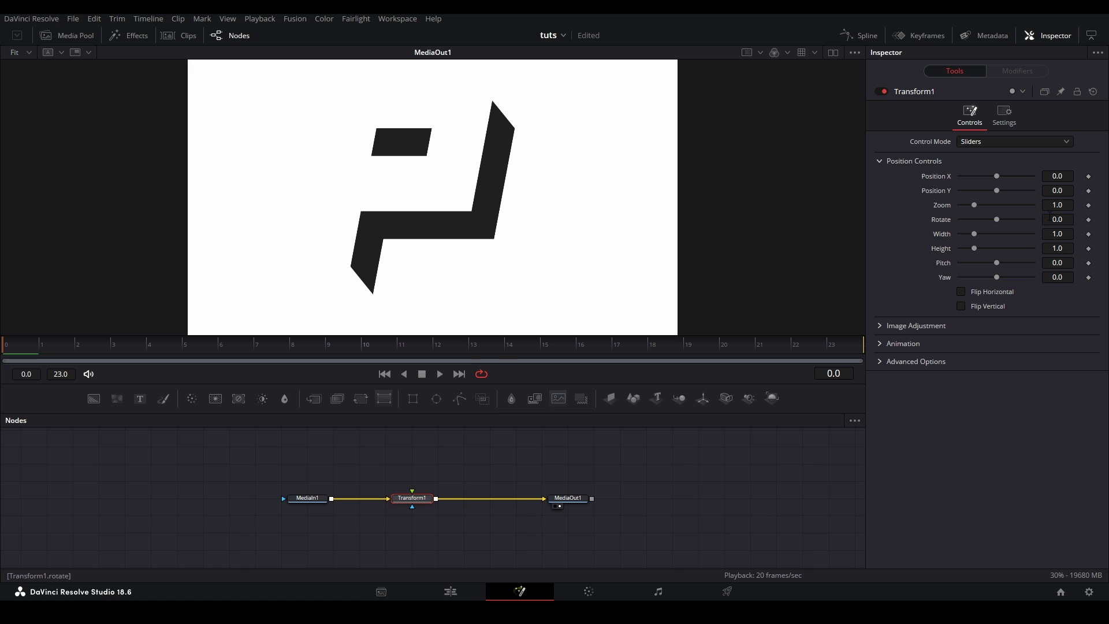
Add an Anim Curves modifier to the Transform node's Position Y and open the modifier's controls
right_click(939, 191)
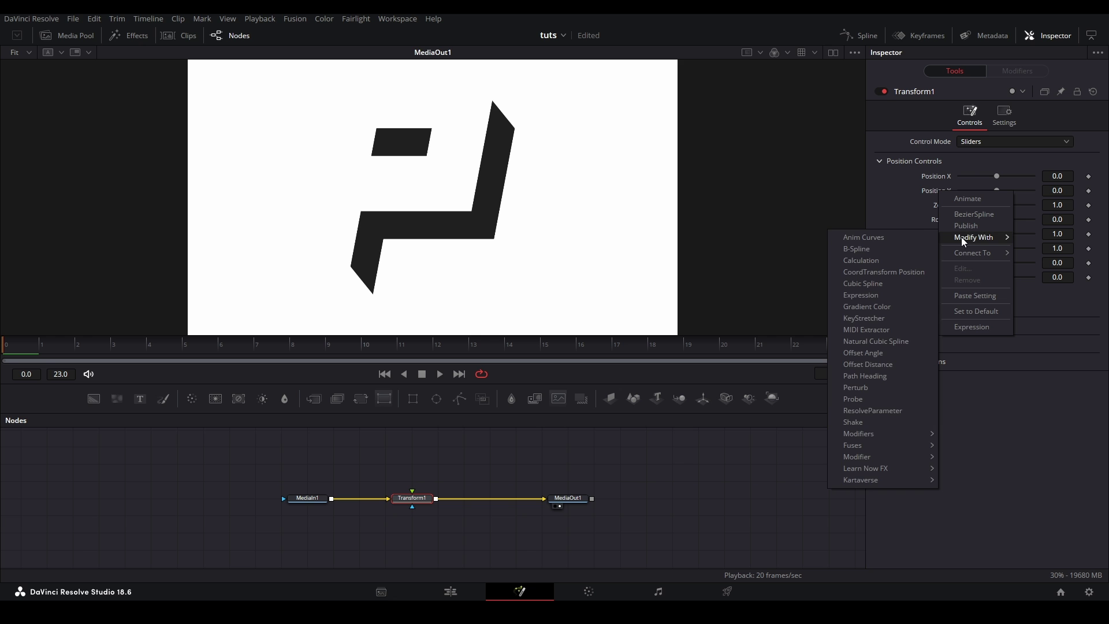
click(934, 238)
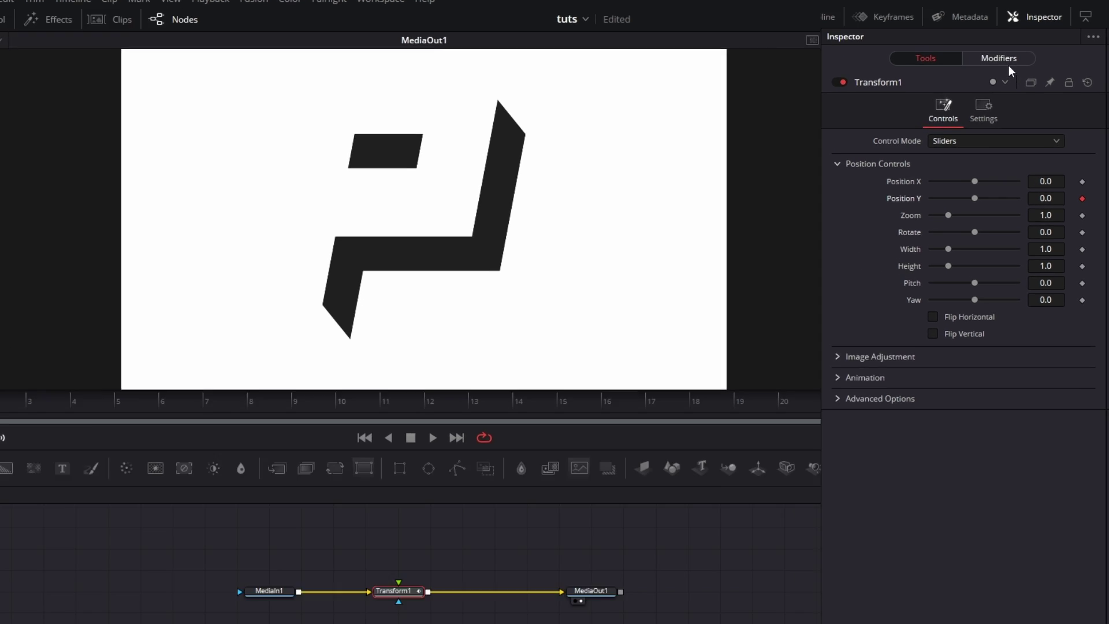
click(1024, 75)
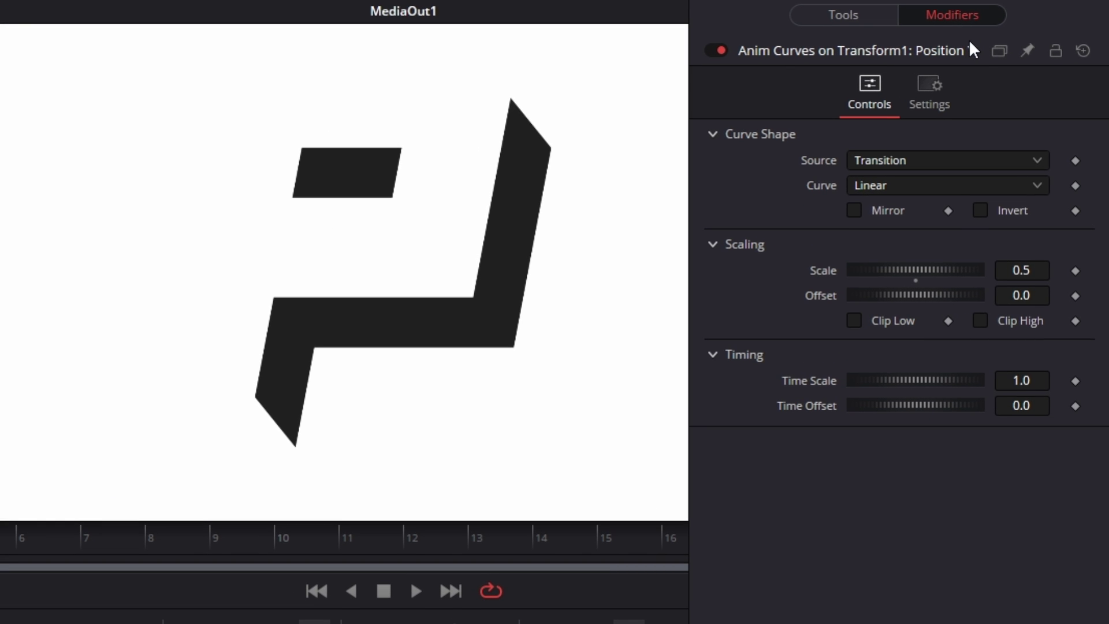
Set the Anim Curves source to Duration, its curve to Easing, and the Out easing to Elastic
click(939, 158)
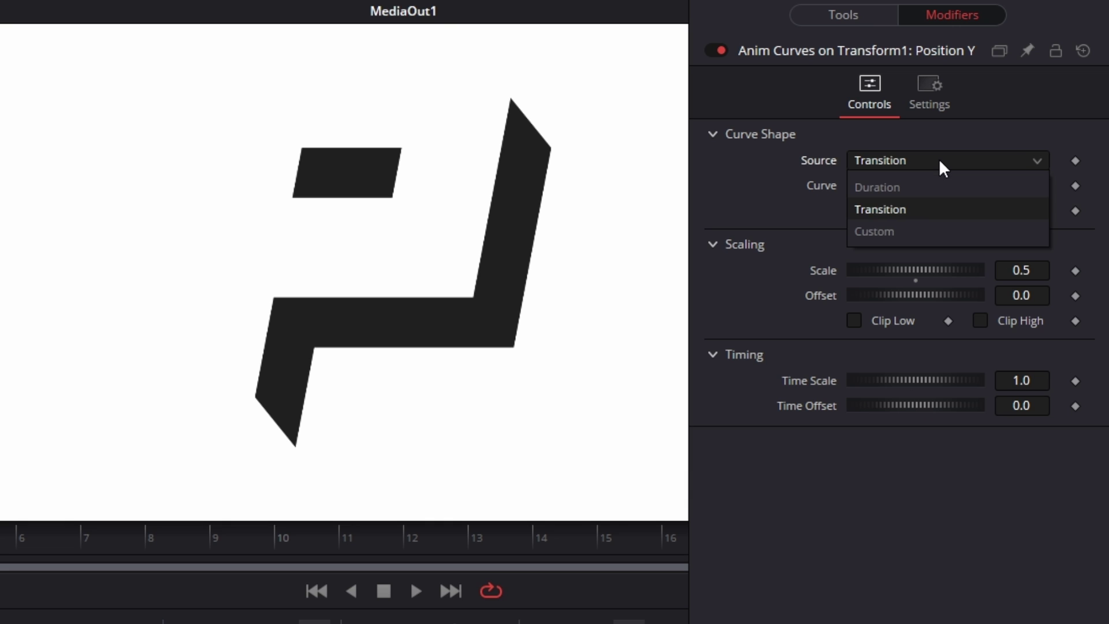
click(931, 186)
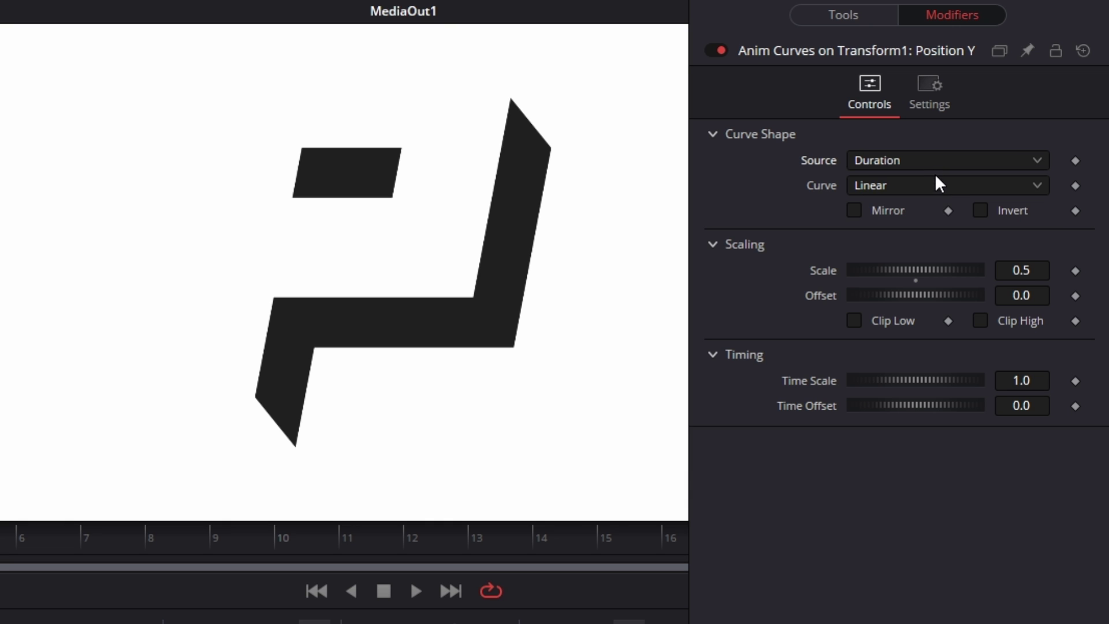
click(939, 182)
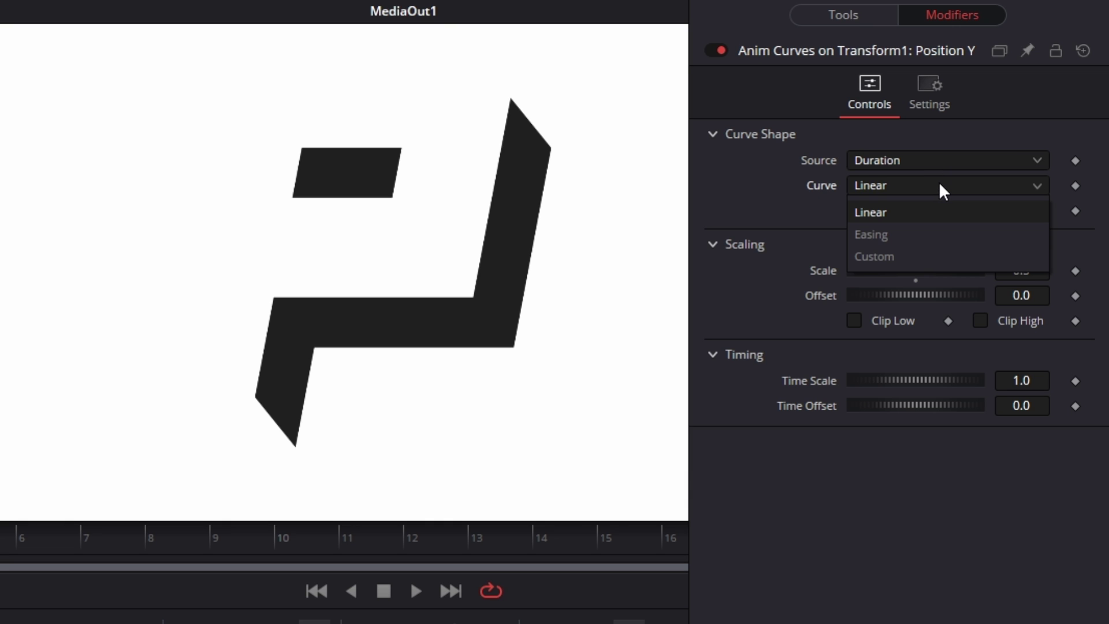
click(943, 236)
click(1024, 208)
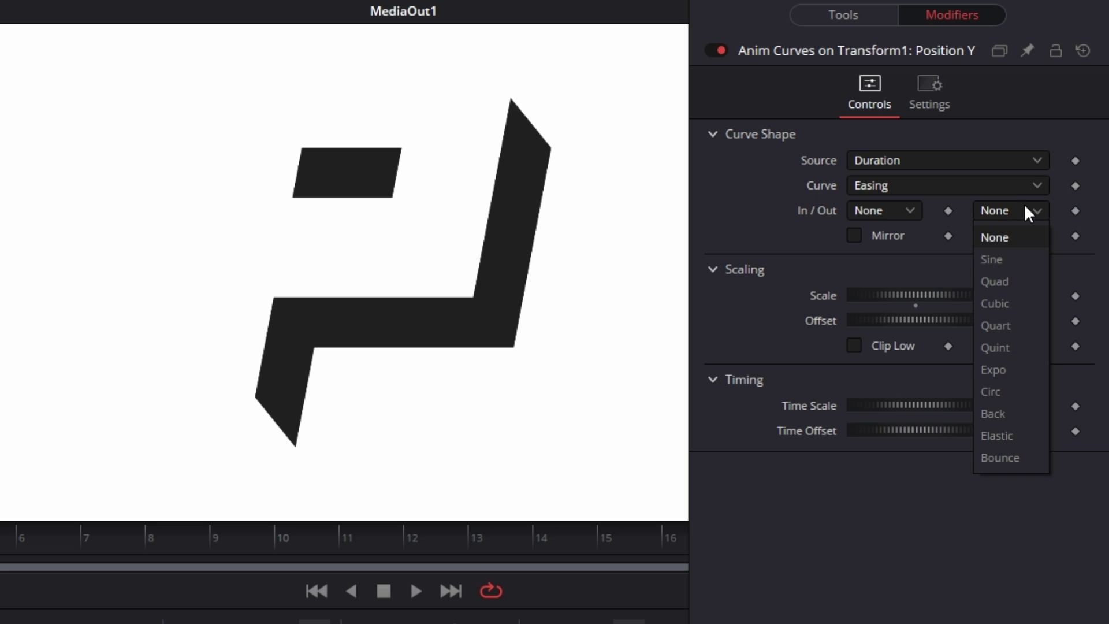
click(1015, 435)
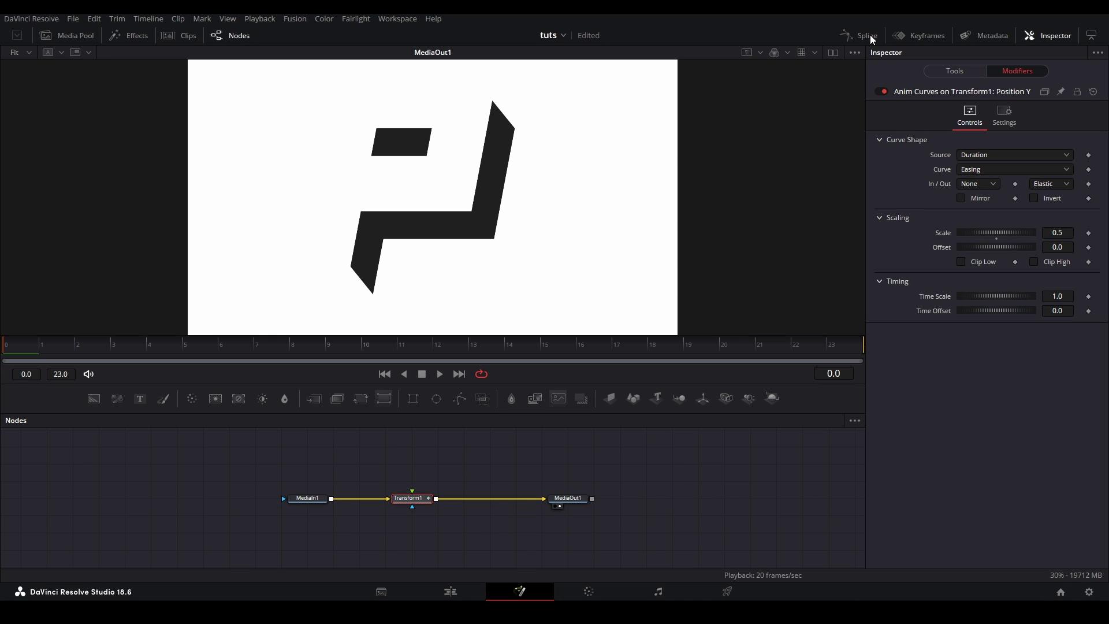
Show the Position Y animation curve in the Spline editor and play back the movement
click(870, 36)
click(463, 465)
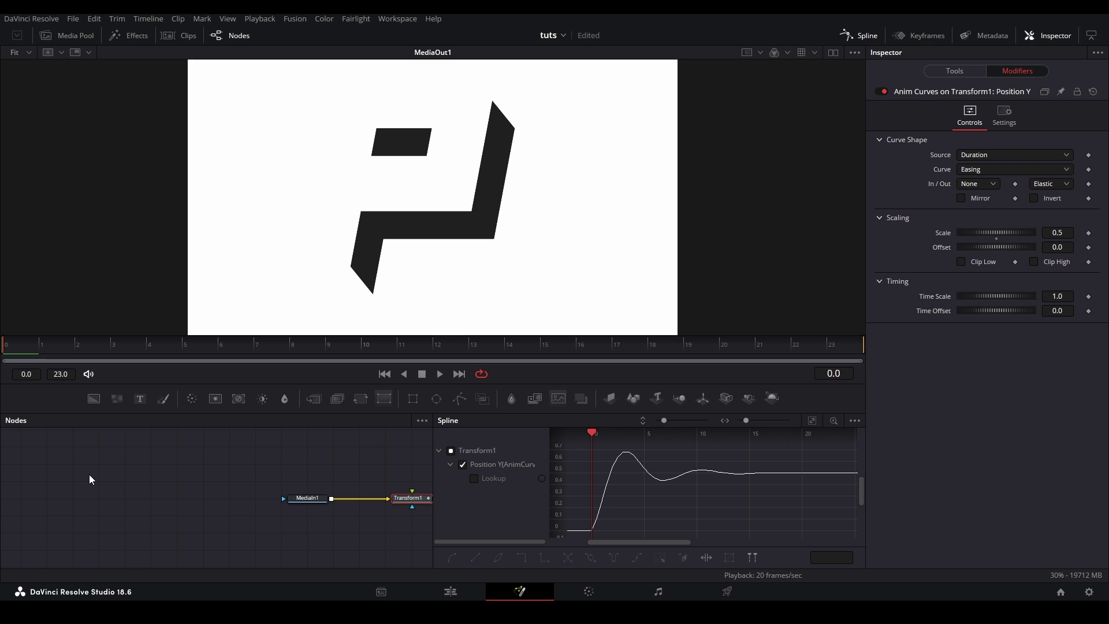
key(space)
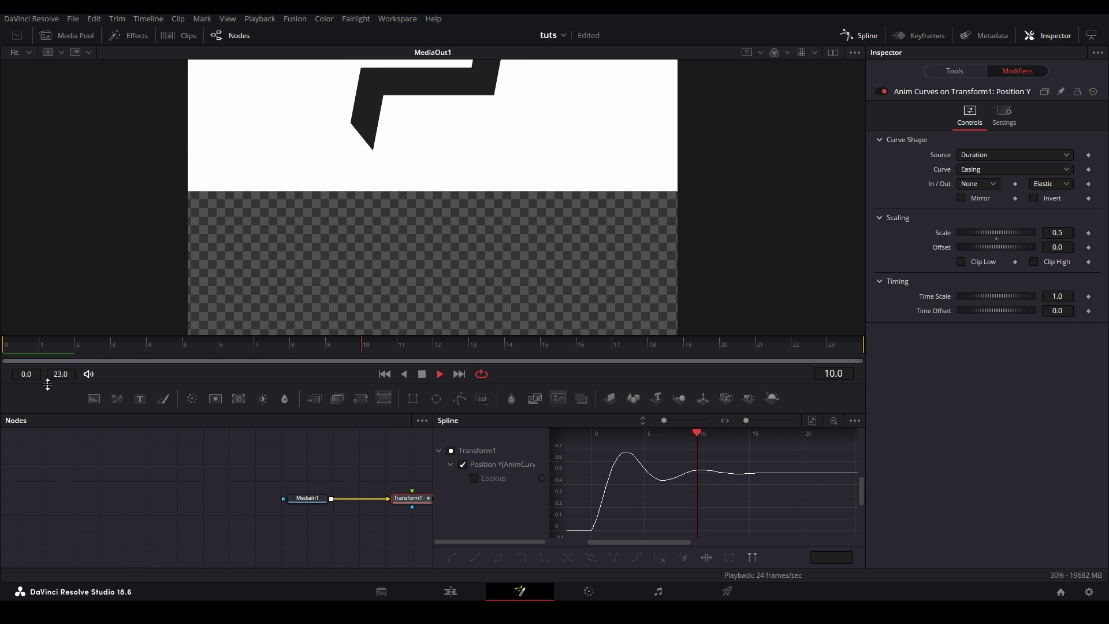
Compare the image position at frames 0 and 23, then replay the elastic movement from the start
click(17, 347)
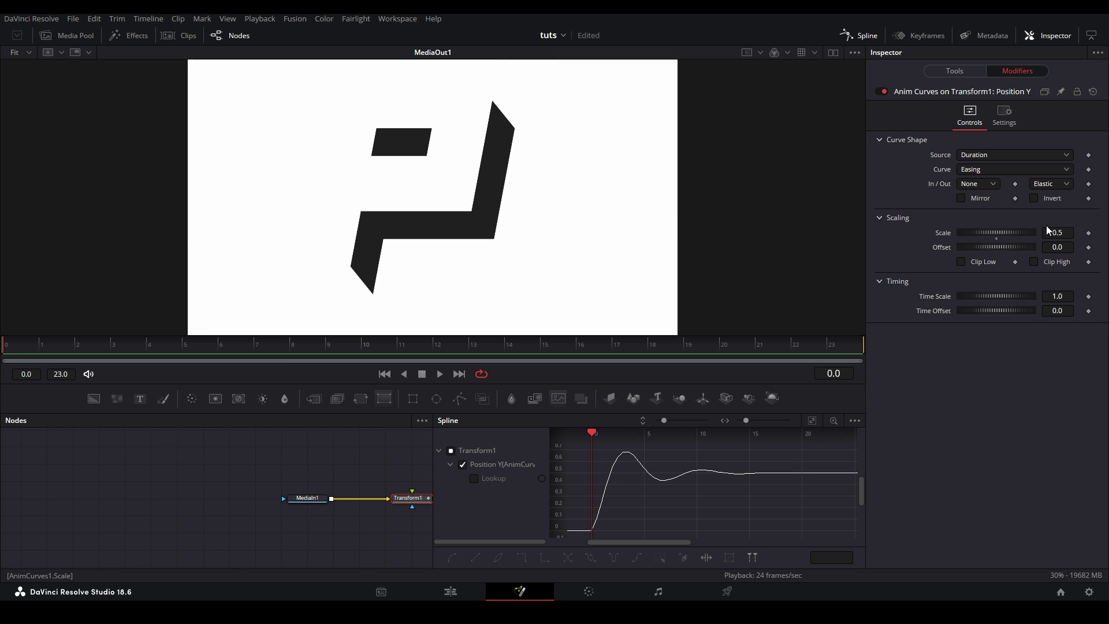
click(839, 344)
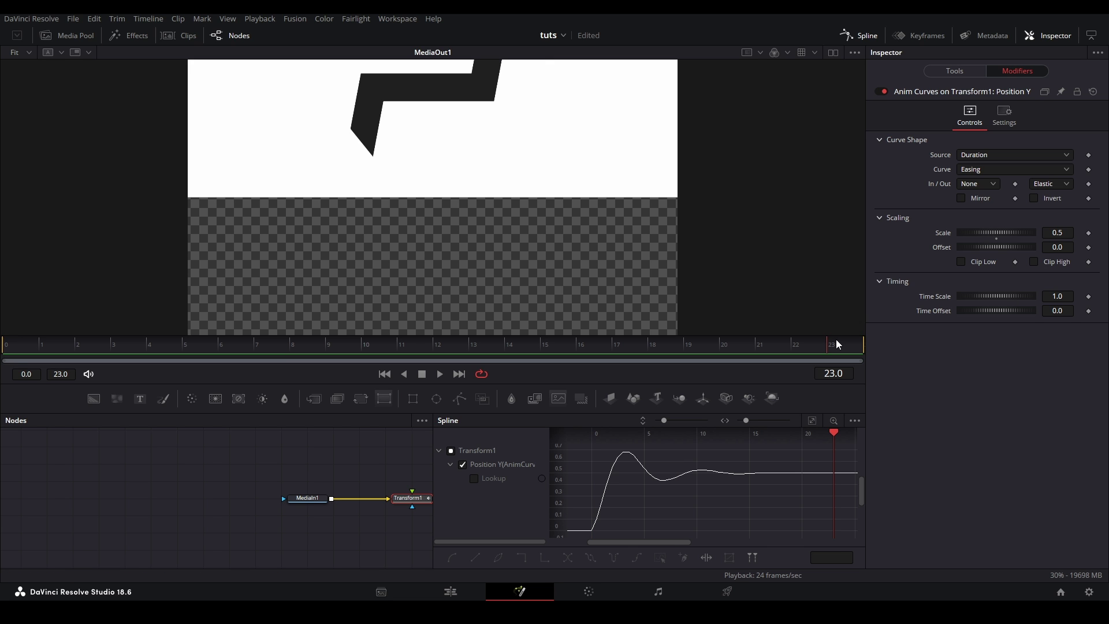
click(15, 343)
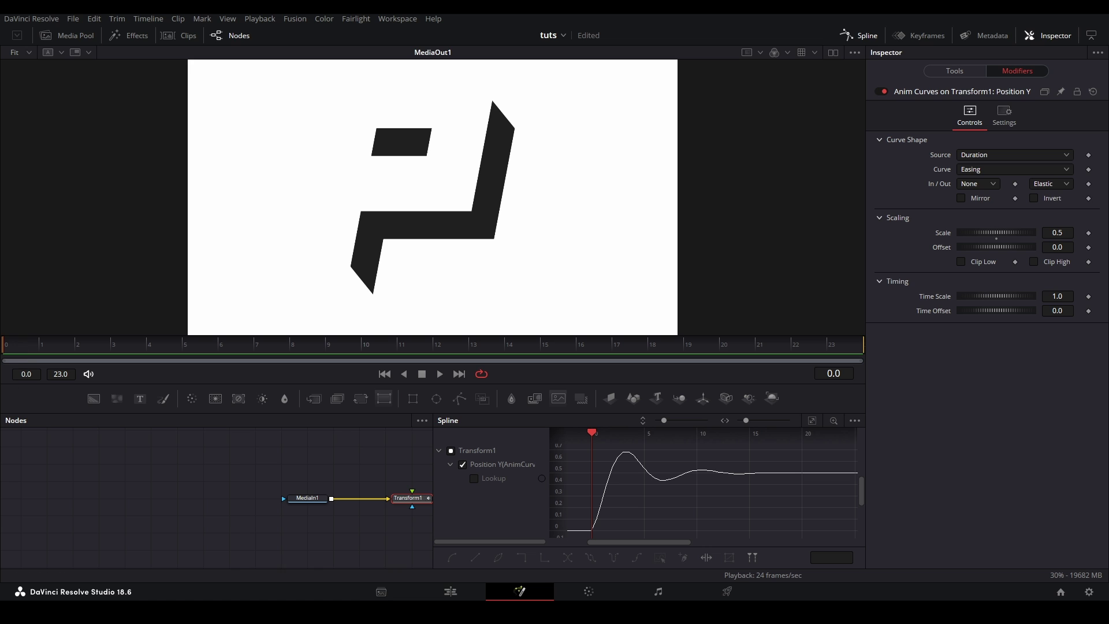
click(836, 341)
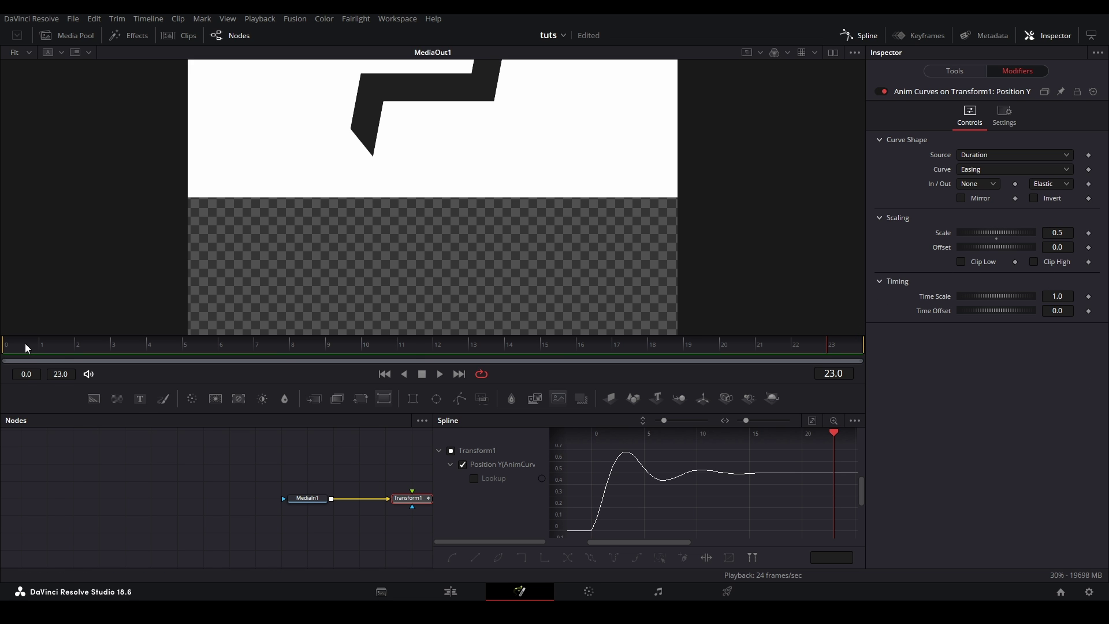
key(space)
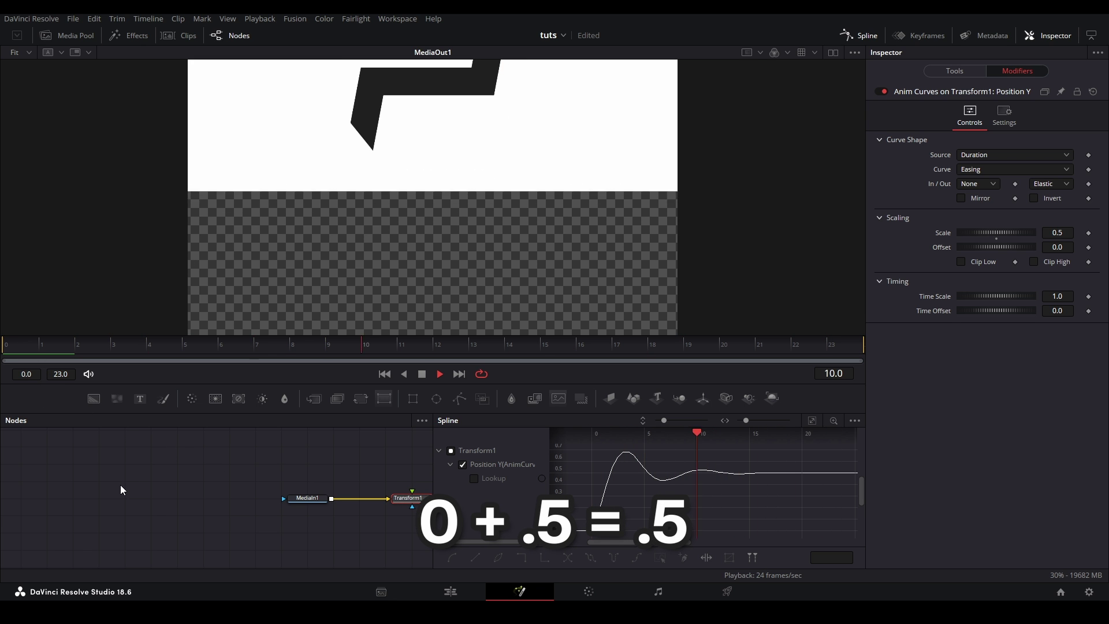
click(25, 345)
Drive the Anim Curves Offset with the expression -Scale
click(1057, 248)
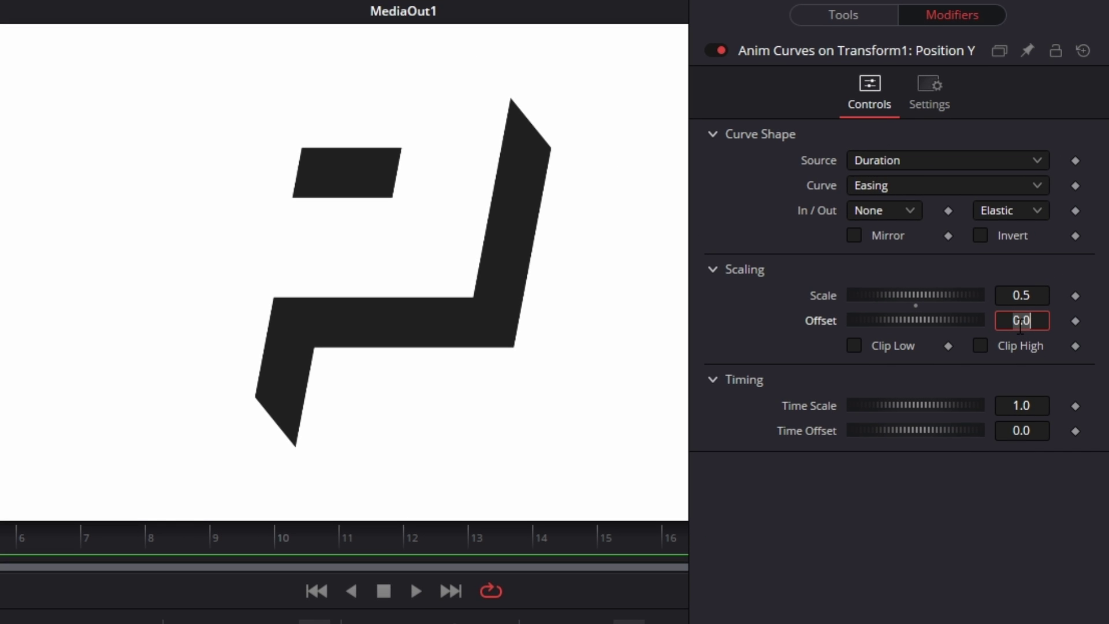
text(=)
key(Return)
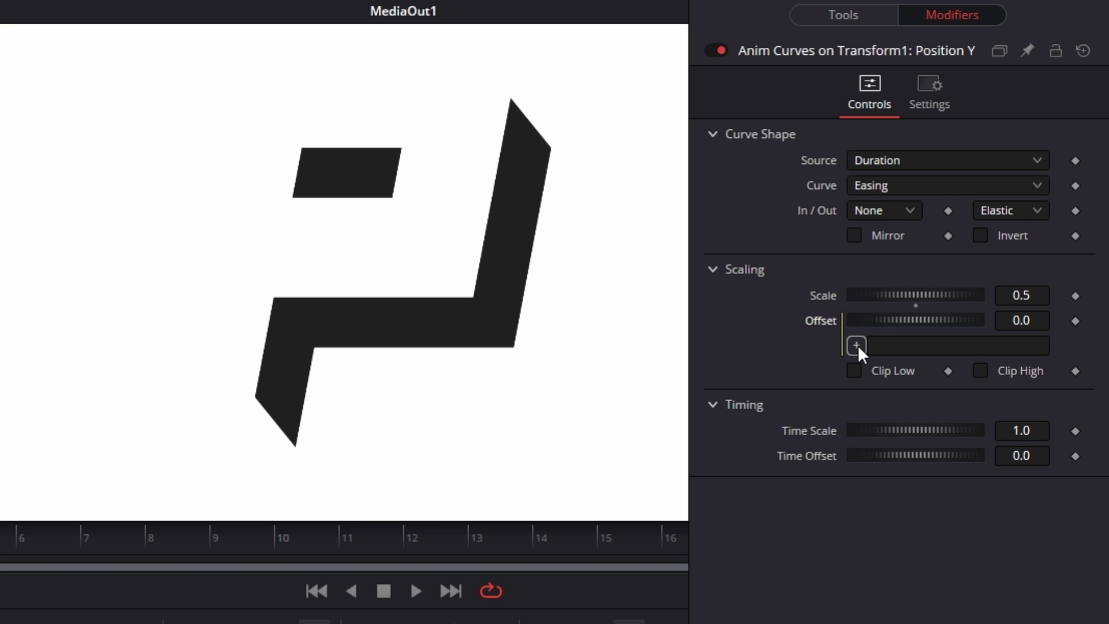
drag(1000, 297, 1005, 297)
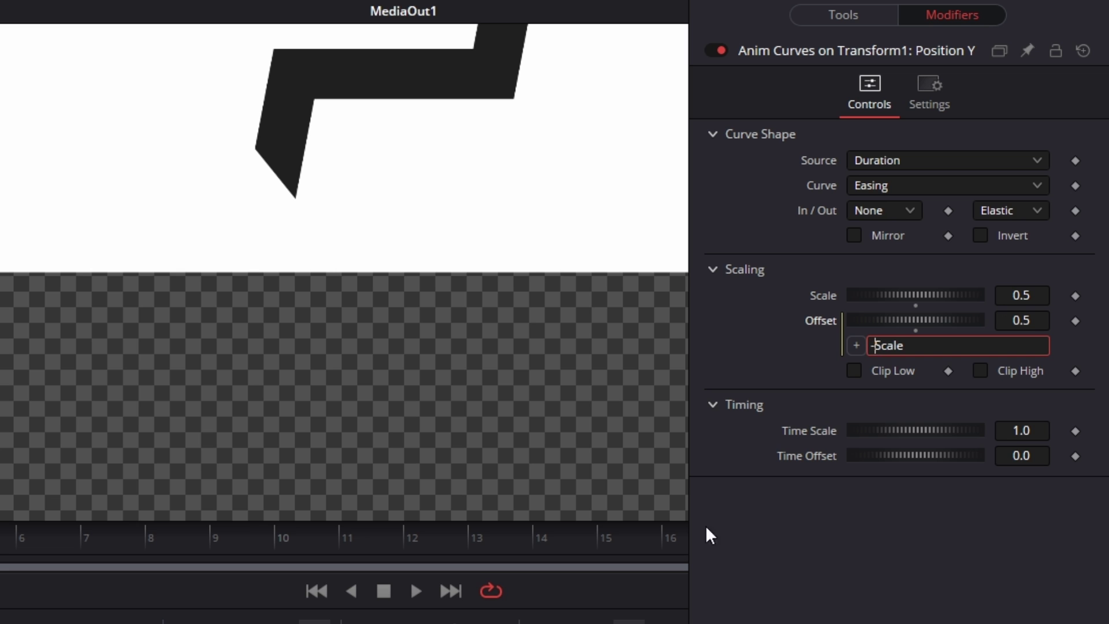
key(Return)
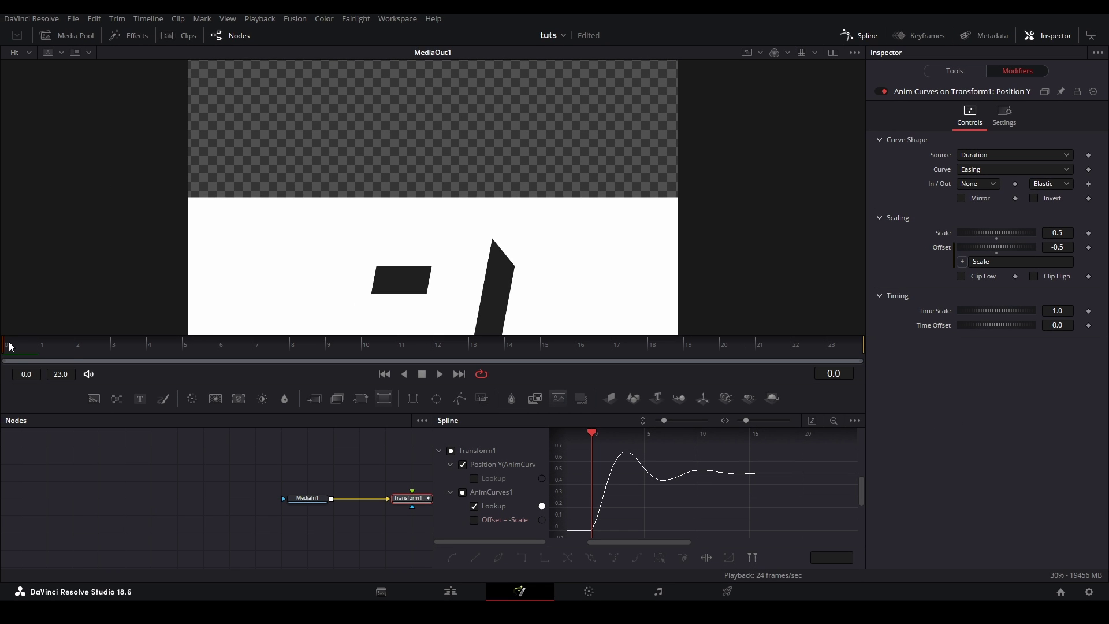
Play the animation, set the Anim Curves Scale to 0.2, and fit the Position Y curve in the Spline editor
key(space)
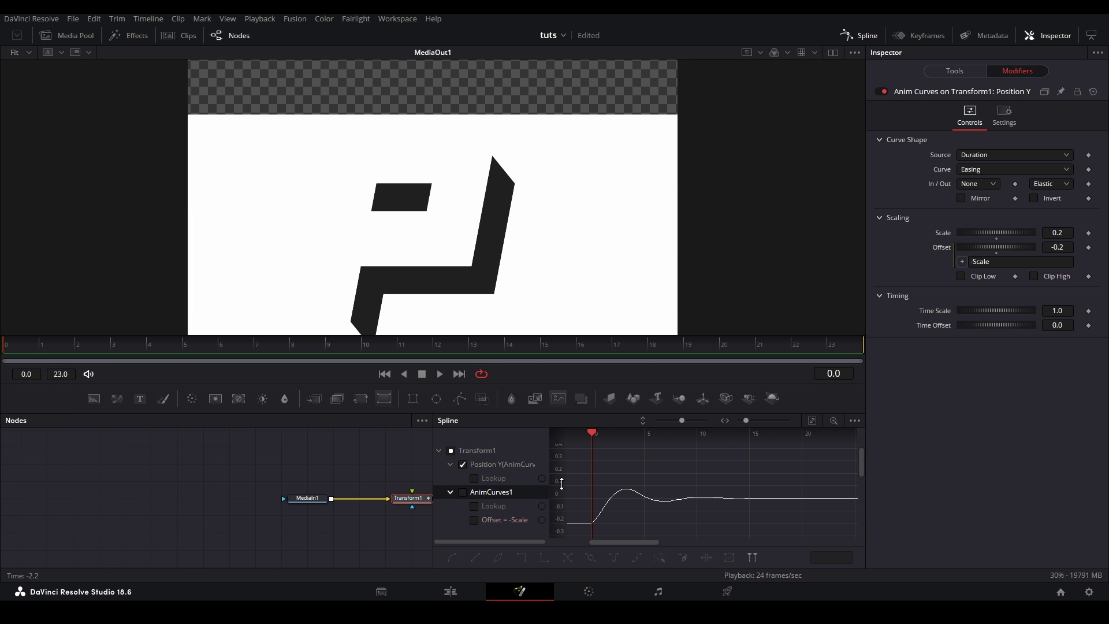
drag(563, 483, 535, 379)
drag(655, 492, 670, 454)
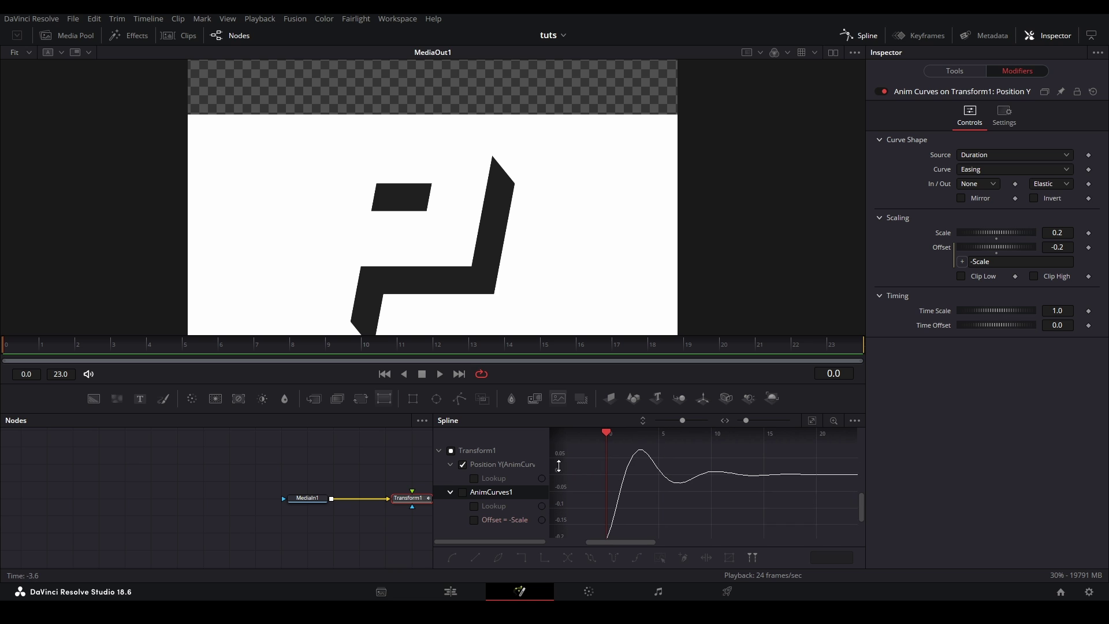
drag(558, 465, 560, 484)
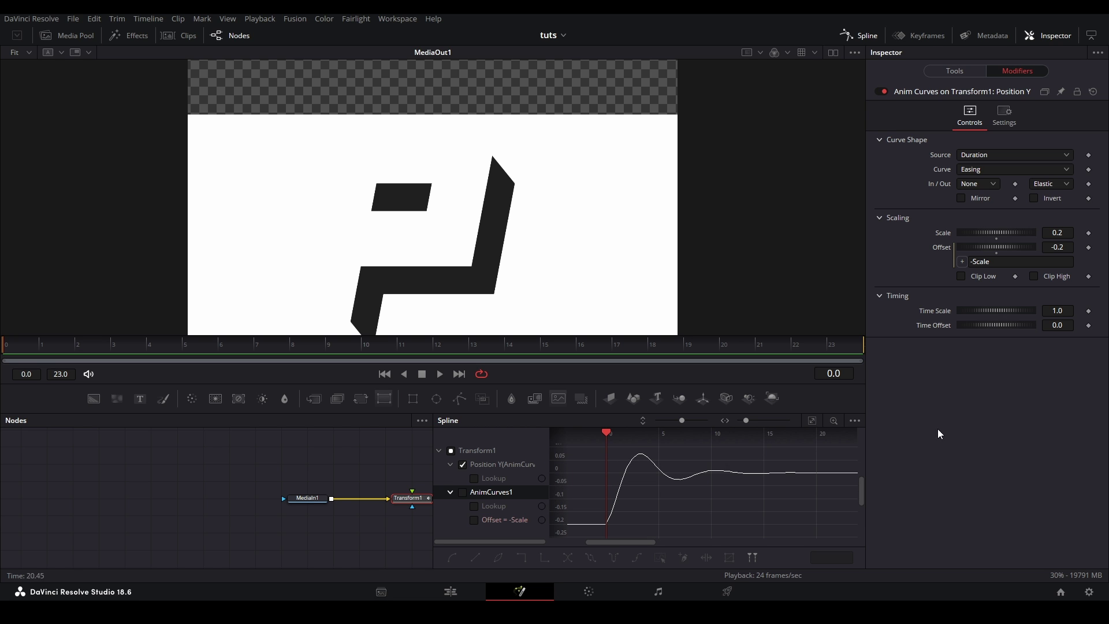
Try a higher Time Scale on the Position Y animation and preview the playback
drag(1063, 310, 1108, 306)
key(space)
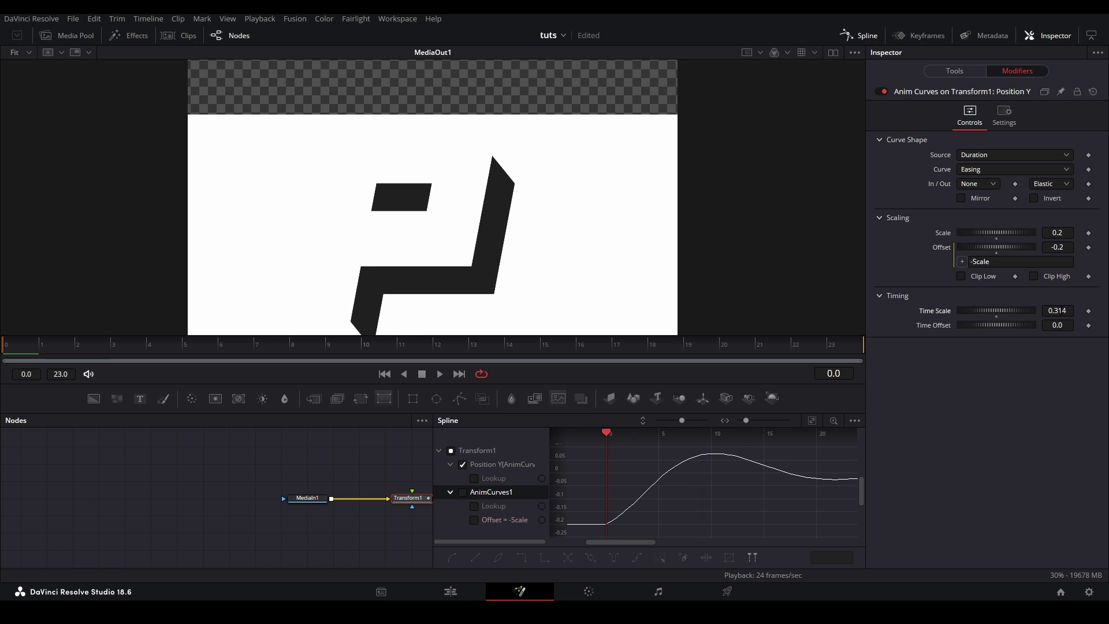
key(space)
Try Time Offset values of about -0.279 and -0.074 on the Position Y animation, previewing each one
mouse_move(1056, 325)
mouse_down()
mouse_move(1108, 324)
mouse_move(843, 325)
mouse_move(1052, 325)
mouse_move(1040, 325)
mouse_up()
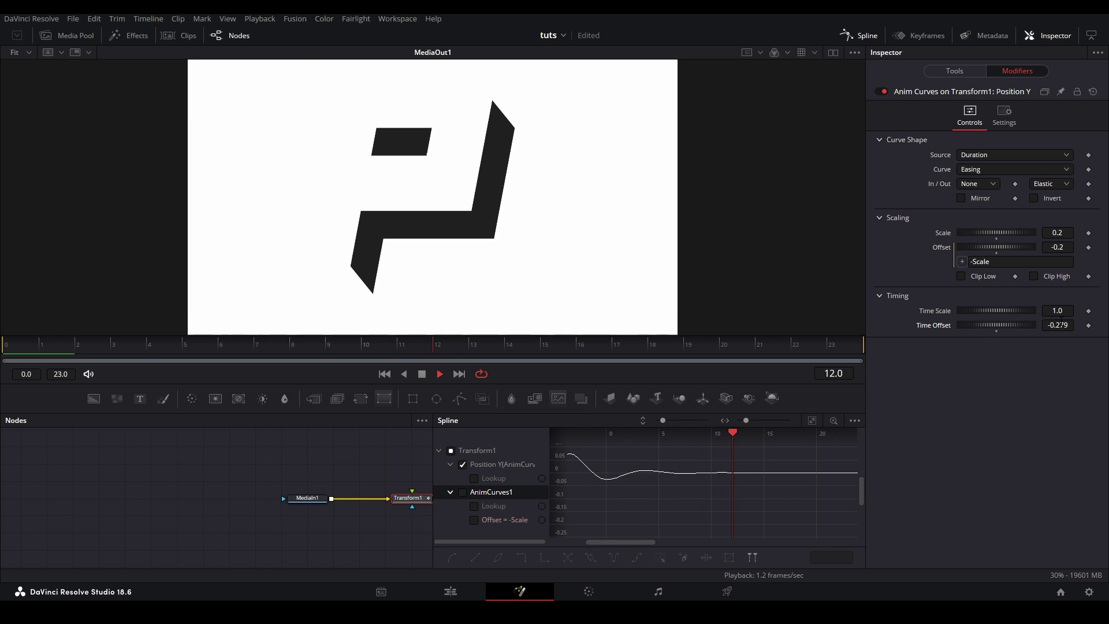
key(space)
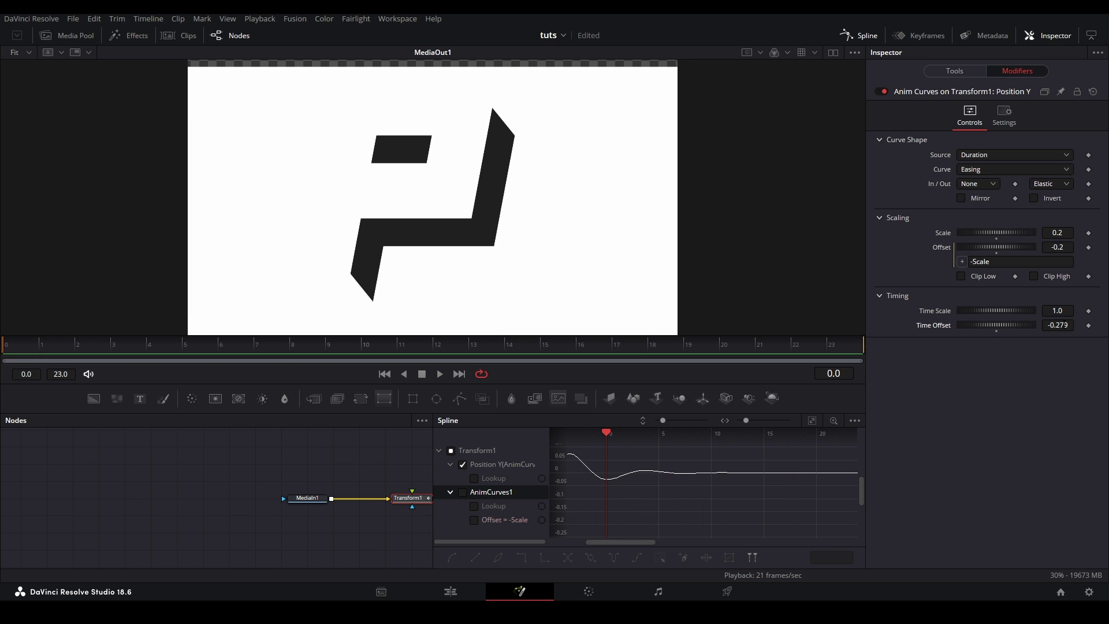
drag(1062, 324, 1073, 325)
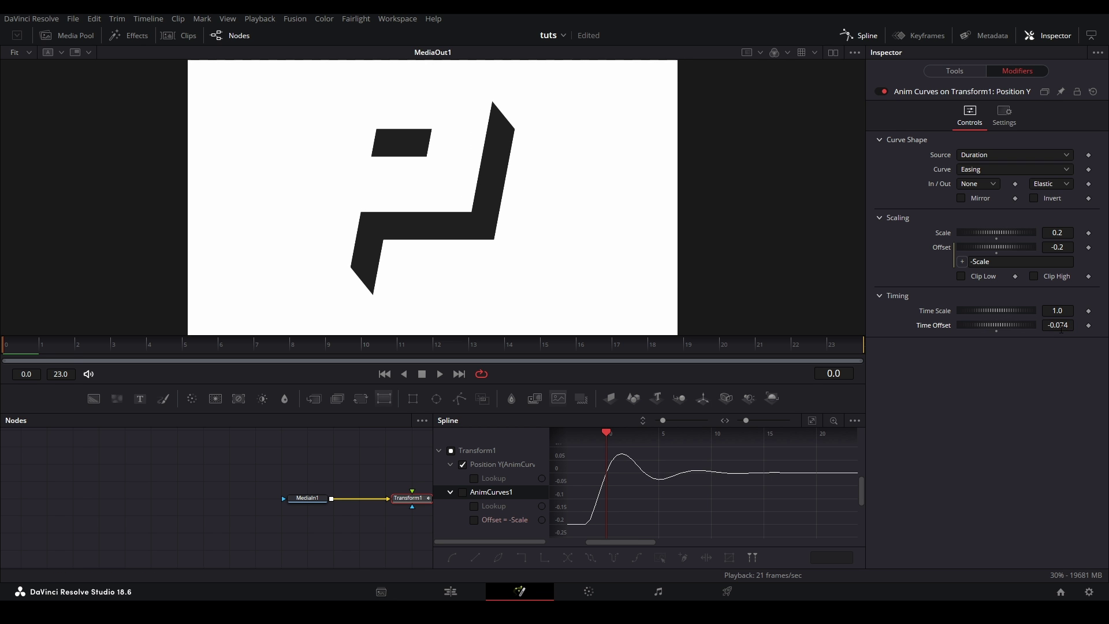
key(space)
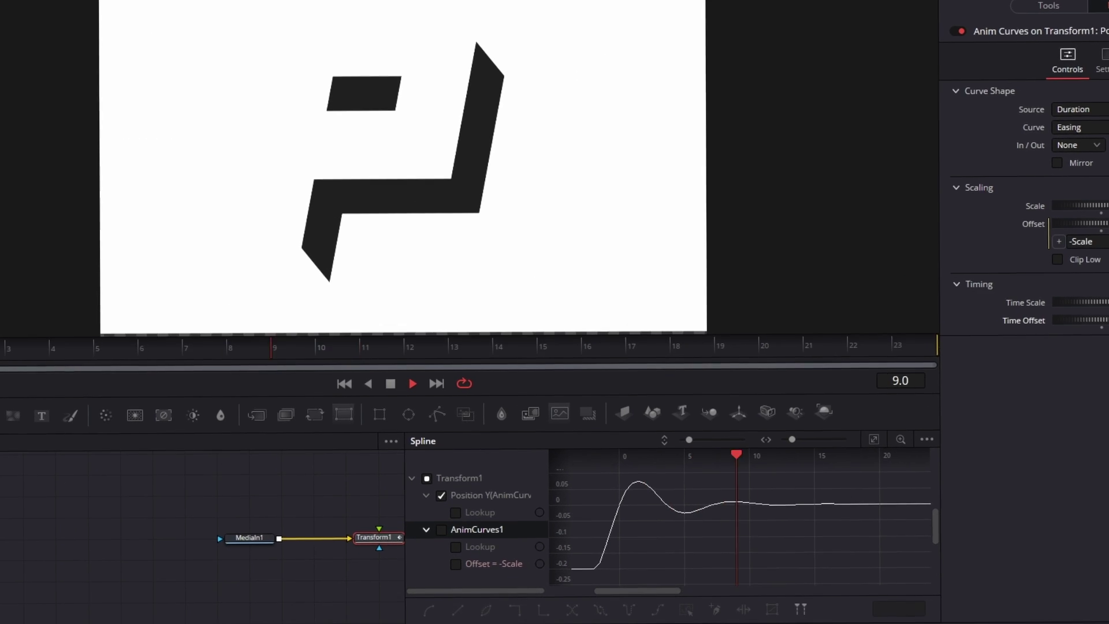
key(space)
drag(1101, 188, 1108, 188)
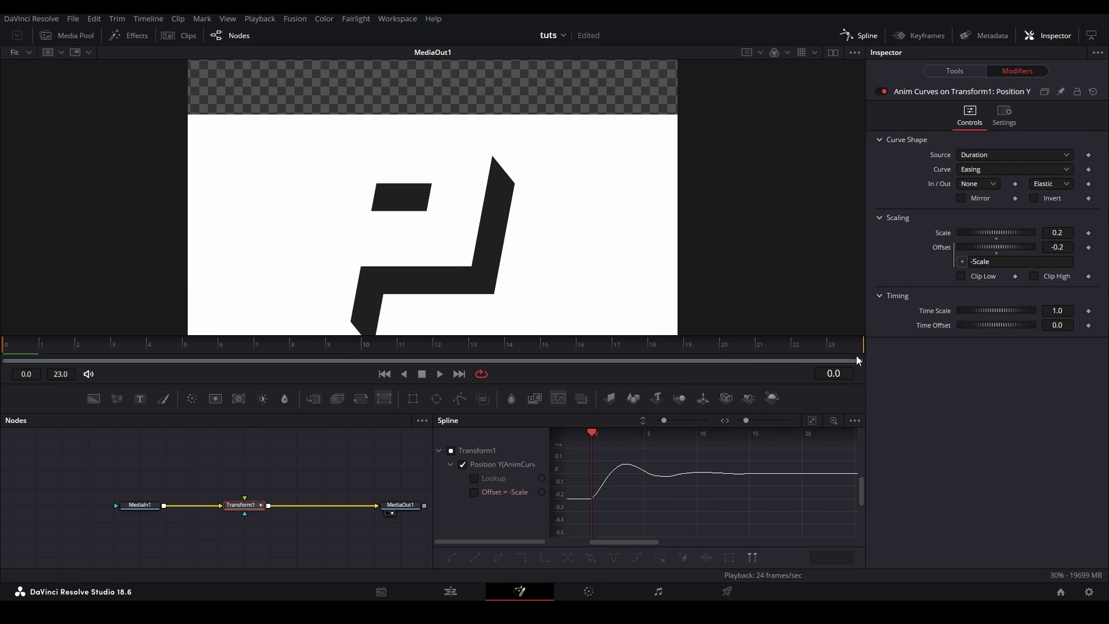
Set the Anim Curves source to Custom and keyframe its Input from 0 at frame 0 to 1 at frame 16
click(996, 155)
click(989, 197)
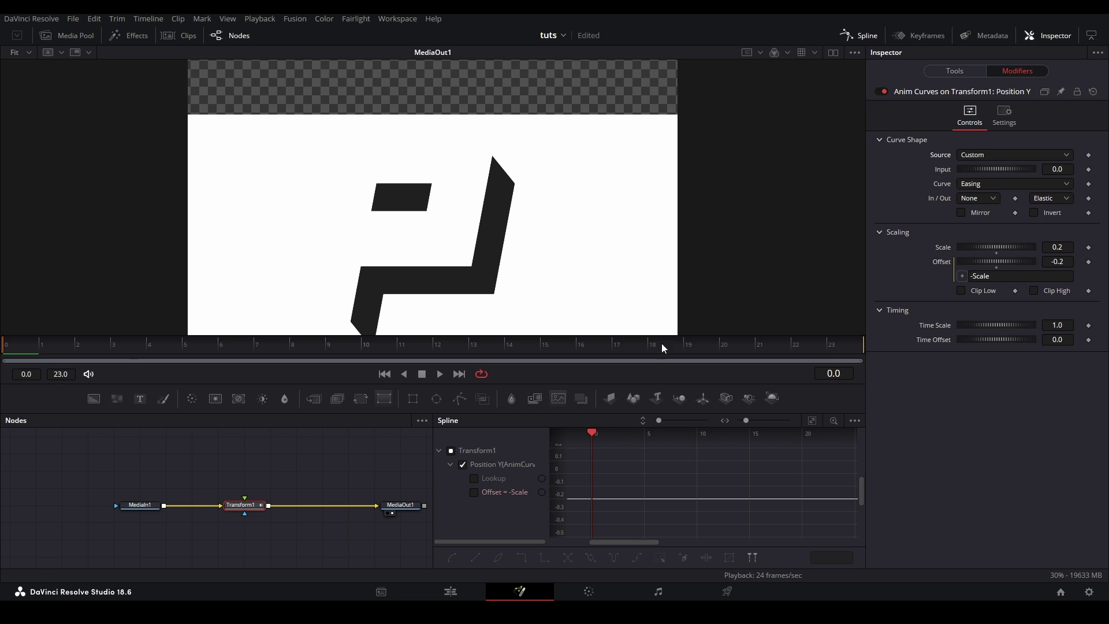
click(1089, 170)
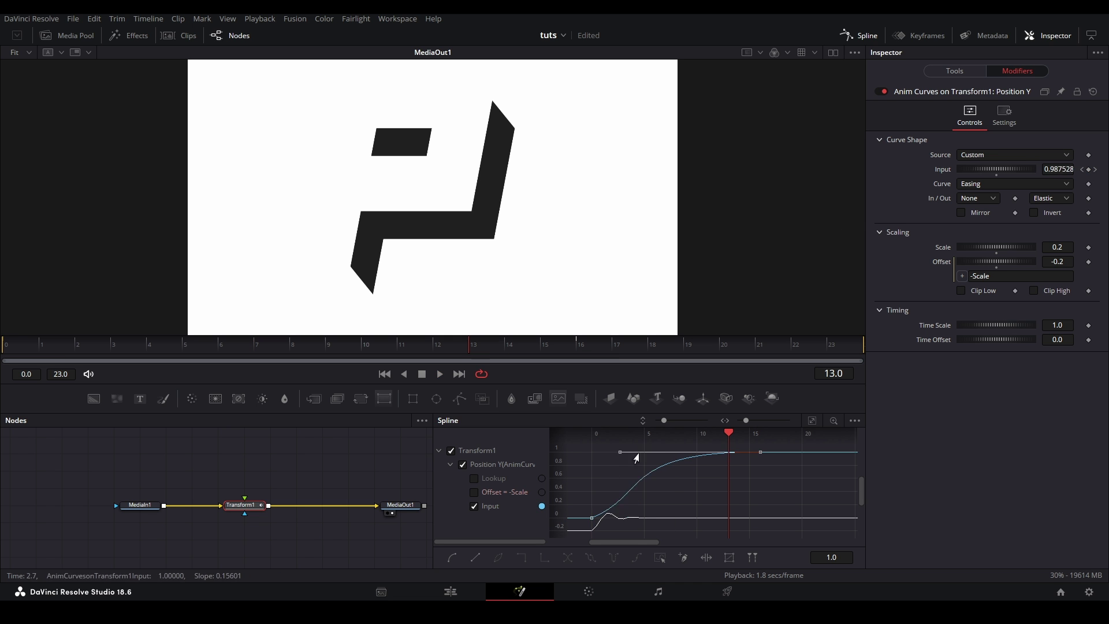
Reshape the Input spline with the handle of its first keyframe and preview the resulting movement
drag(636, 455, 645, 496)
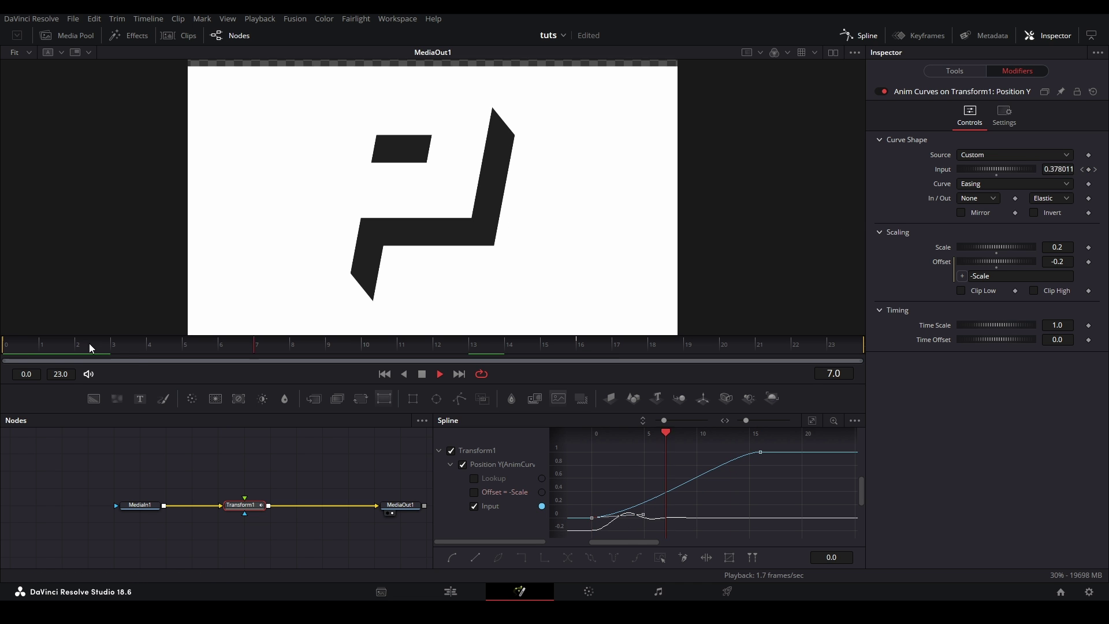
key(space)
mouse_move(606, 511)
mouse_down()
mouse_move(604, 466)
mouse_move(604, 513)
mouse_up()
key(space)
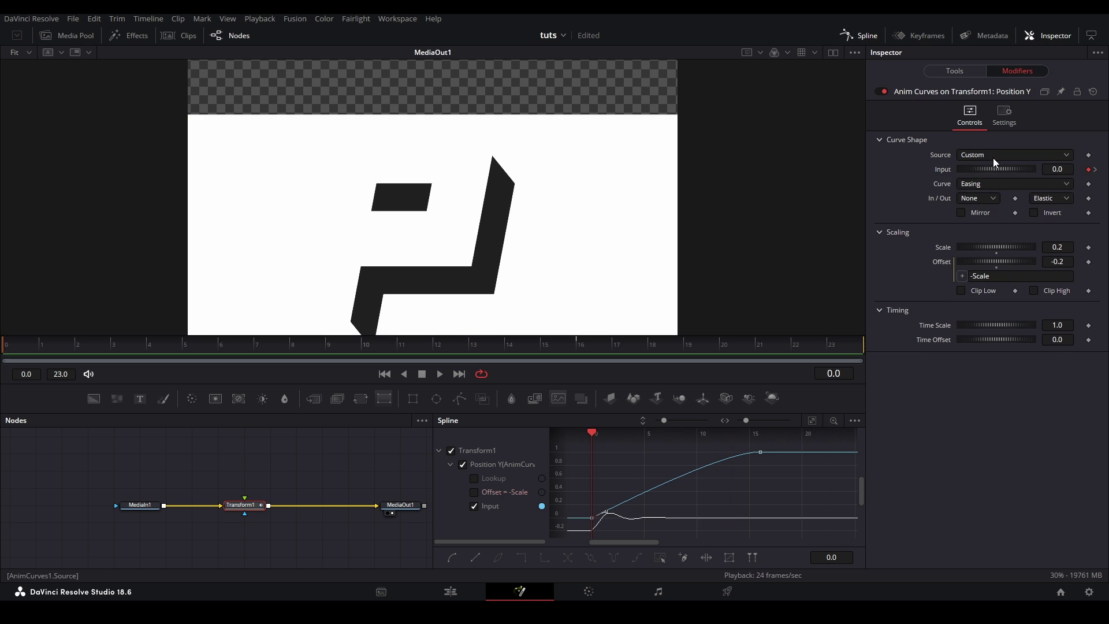
Set the Anim Curves source back to Duration
click(990, 157)
click(986, 169)
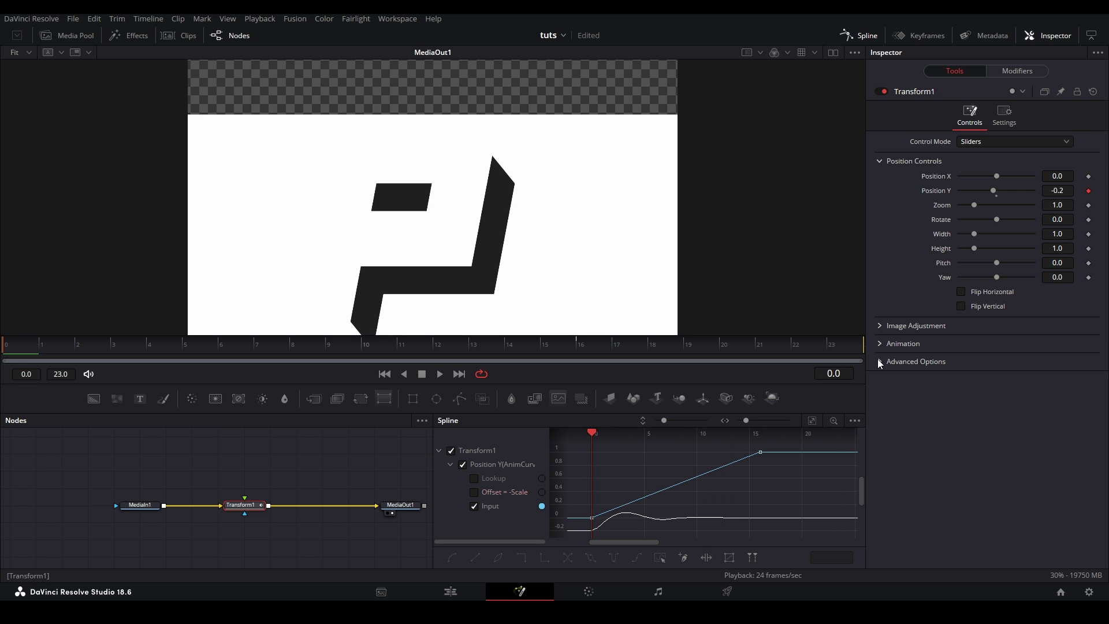
Set the Transform node's Edge Behaviour to Reflect and play back the bounce
click(880, 361)
click(984, 376)
click(994, 403)
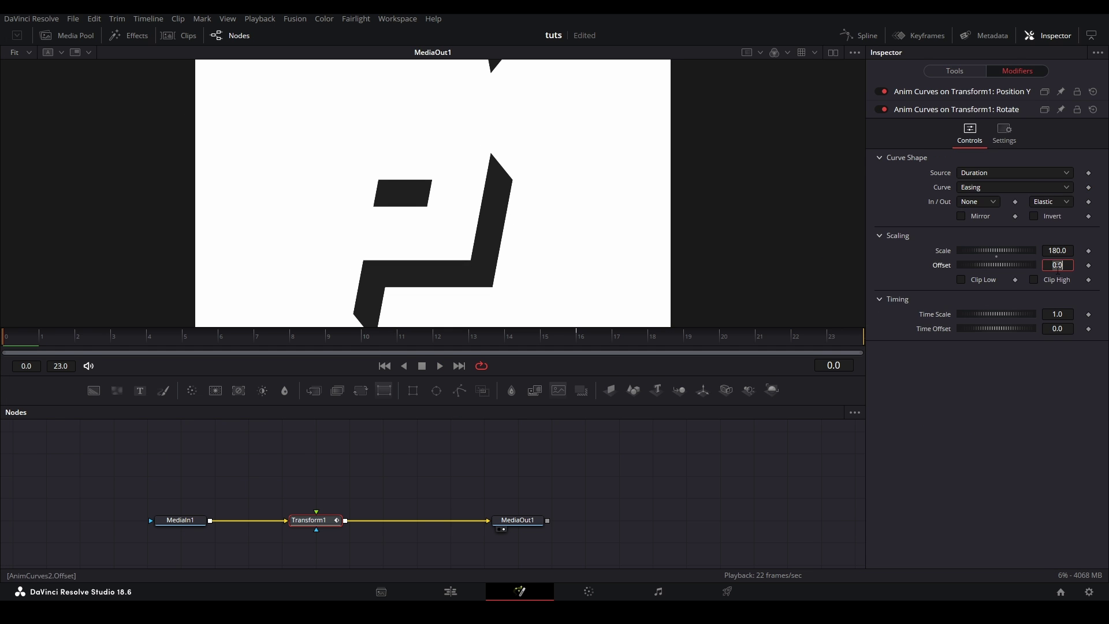
key(Return)
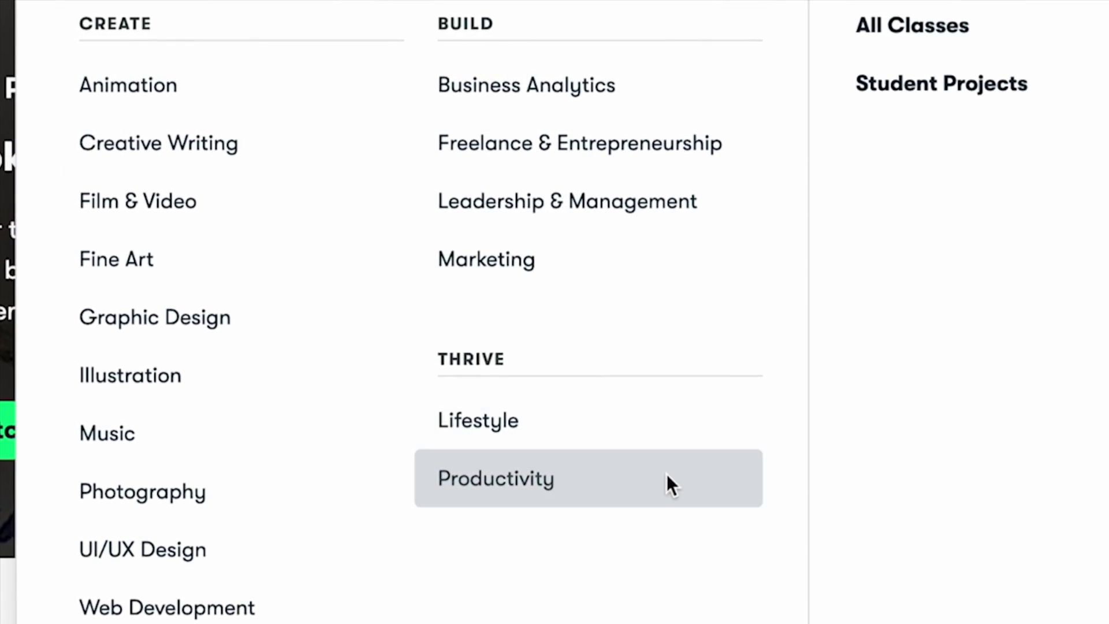
Switch to the Skillshare website and look through the Productivity category, the Learning Paths and the overview of the Blender path
click(667, 483)
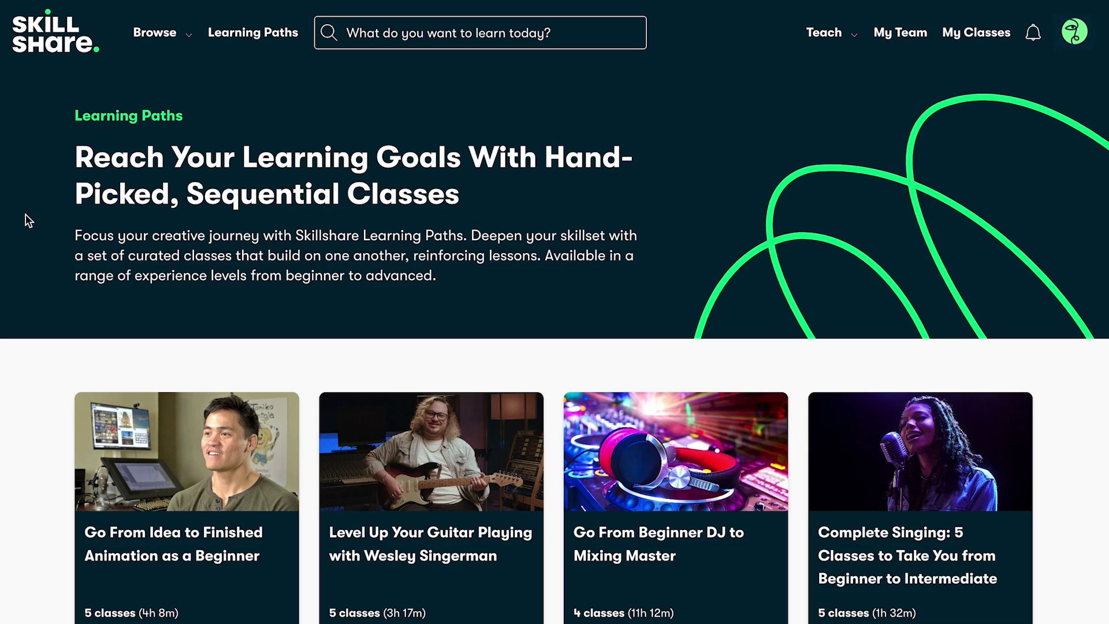
scroll(26, 213, down, 5)
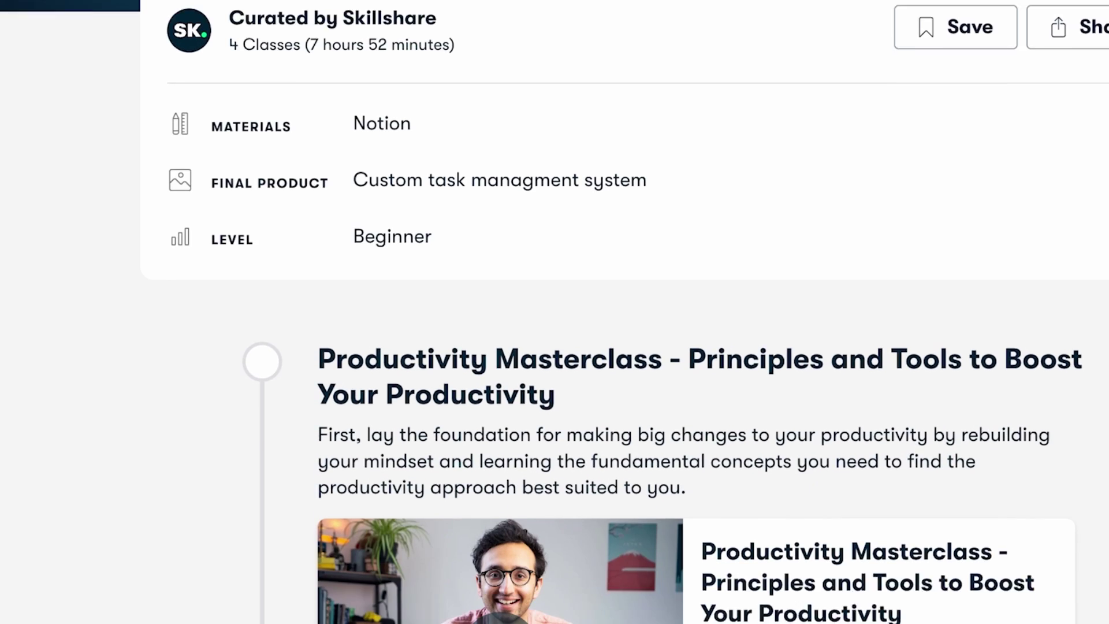
scroll(554, 312, down, 4)
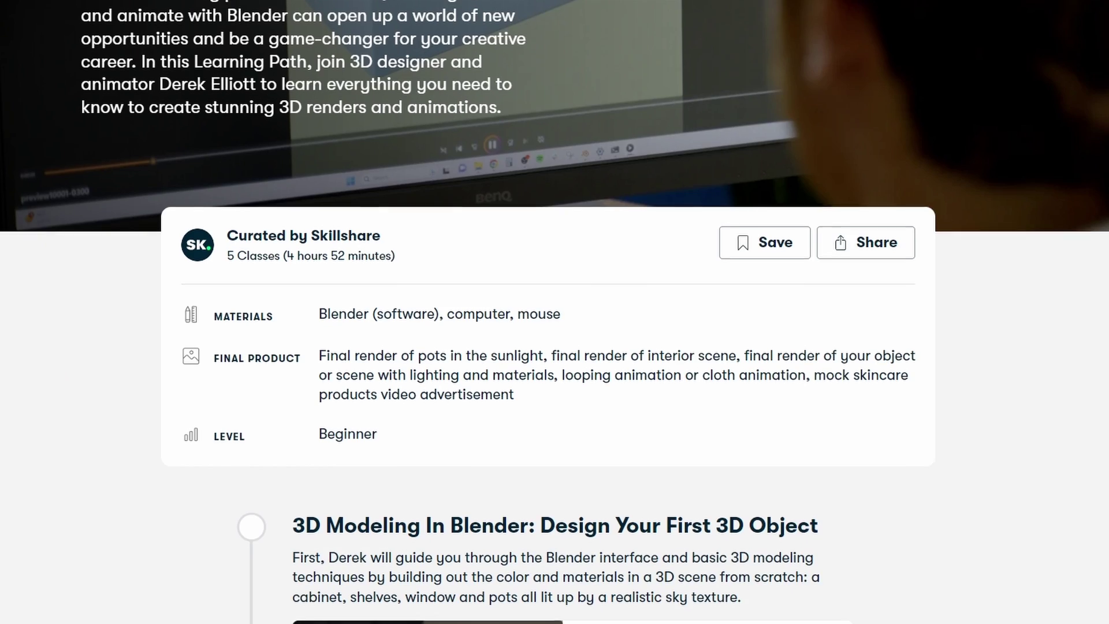
scroll(555, 312, up, 1)
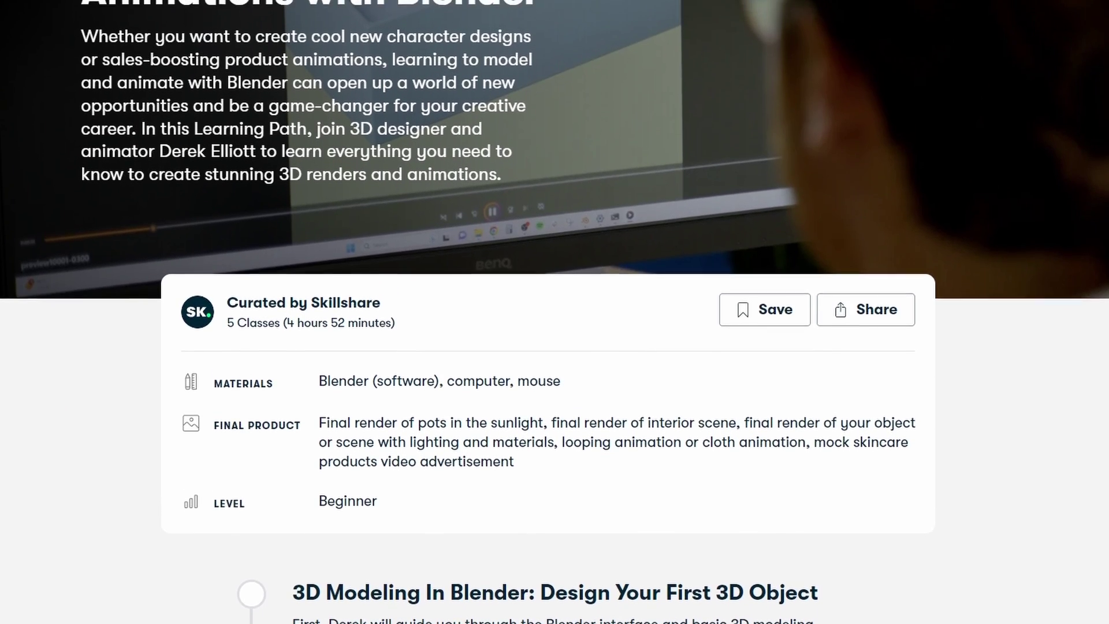
scroll(555, 312, up, 1)
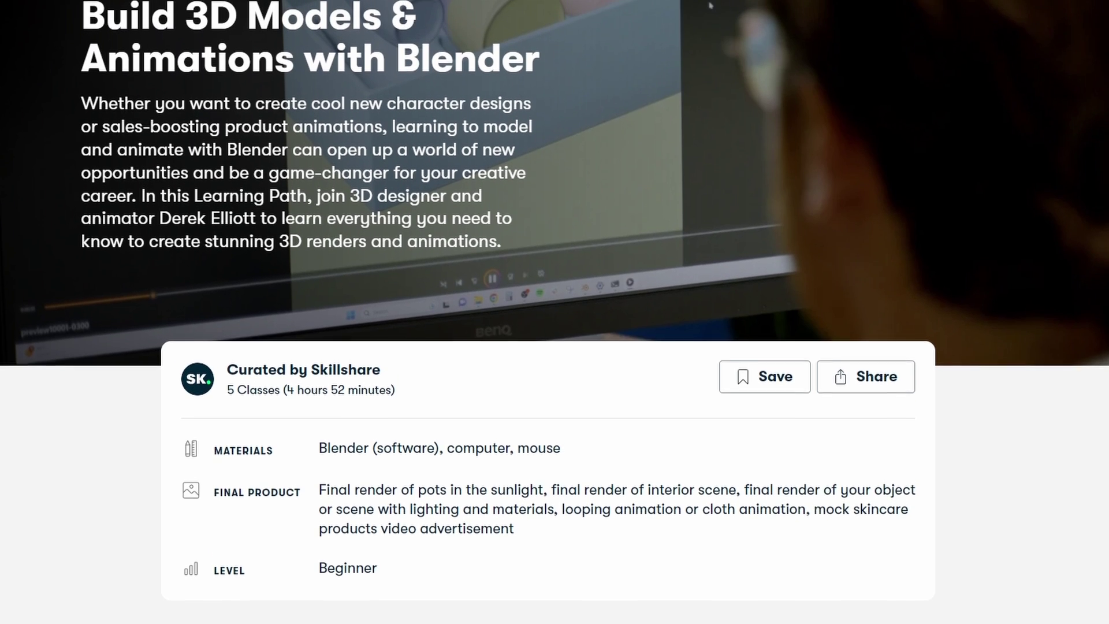
scroll(555, 312, up, 1)
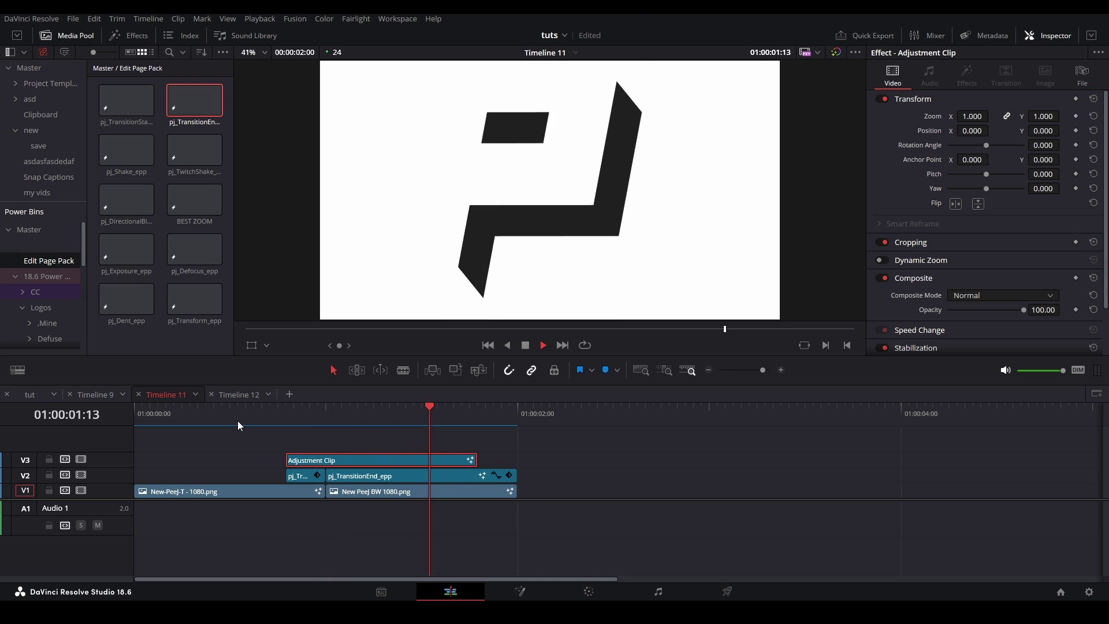
Switch to the DaVinci Resolve edit timeline and play back the transition across the cut several times
click(238, 423)
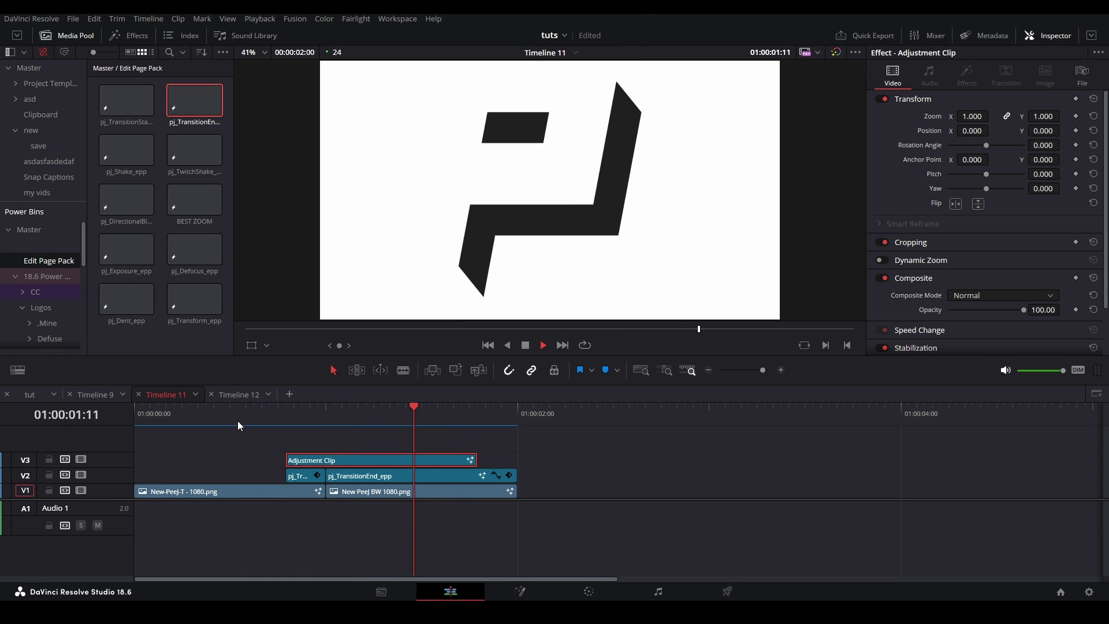
click(248, 418)
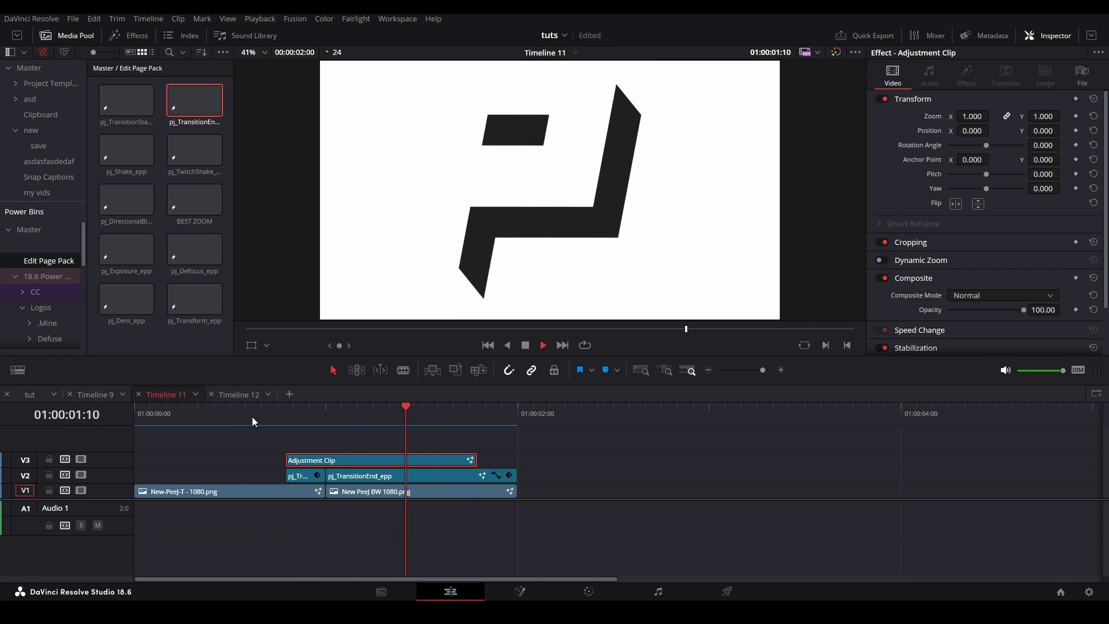
click(283, 410)
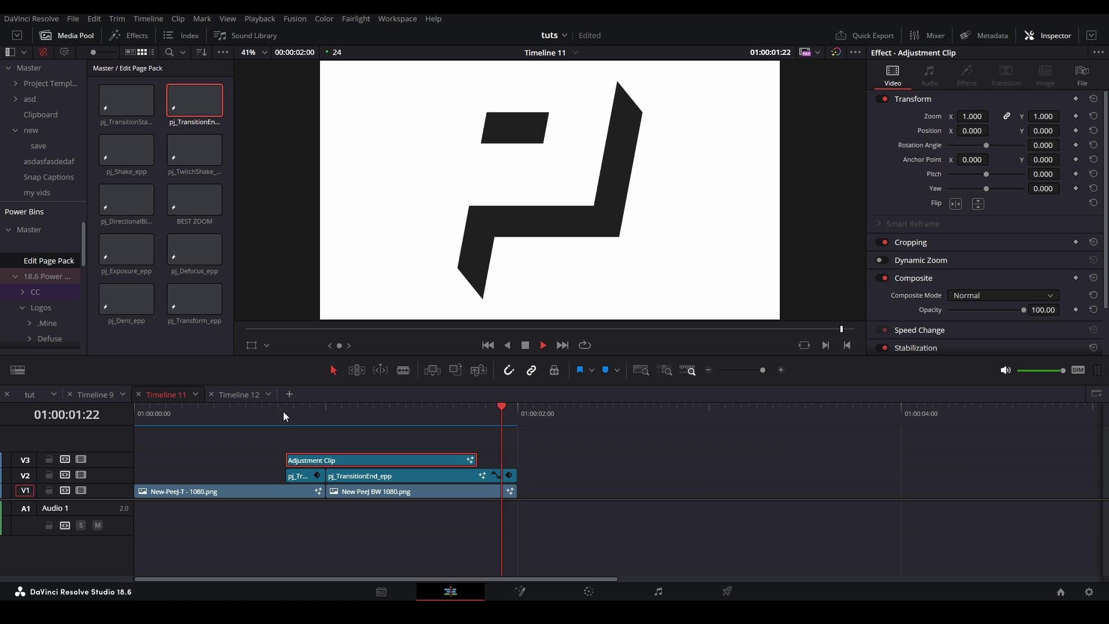
Open the adjustment clip in Fusion, add a Camera Shake node after MediaIn1 and preview its default shake
key(shift+5)
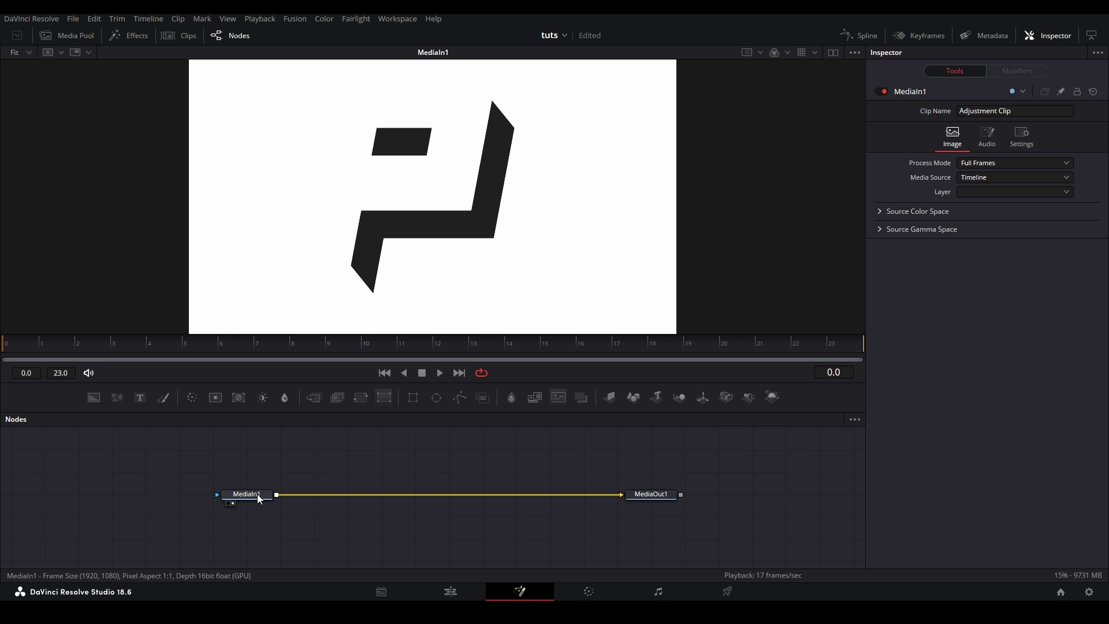
key(shift+space)
text(camera shake)
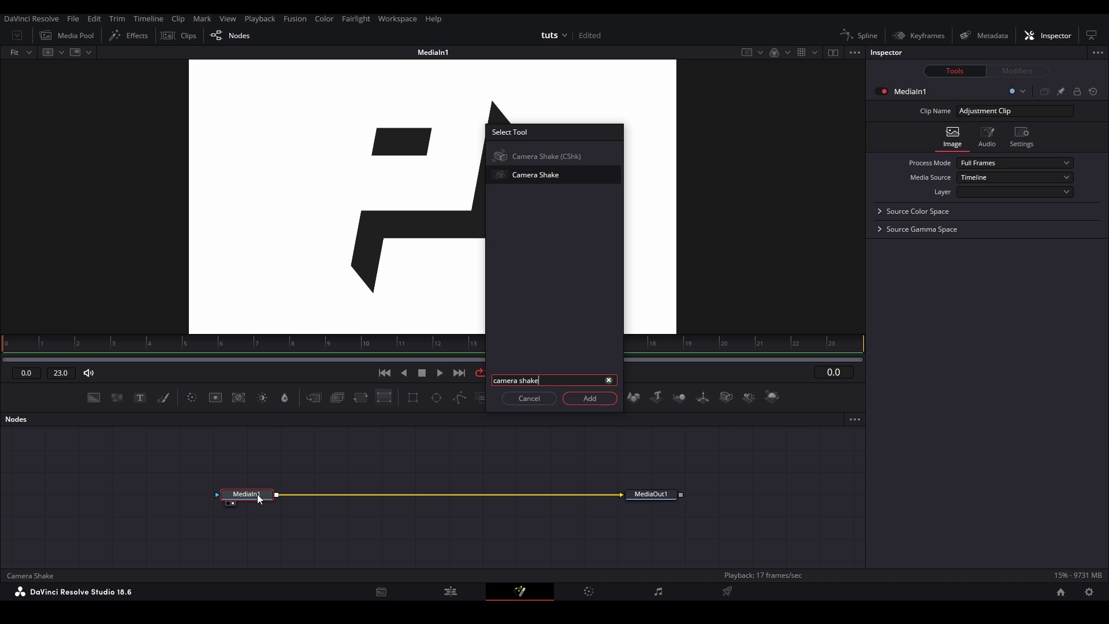
key(Return)
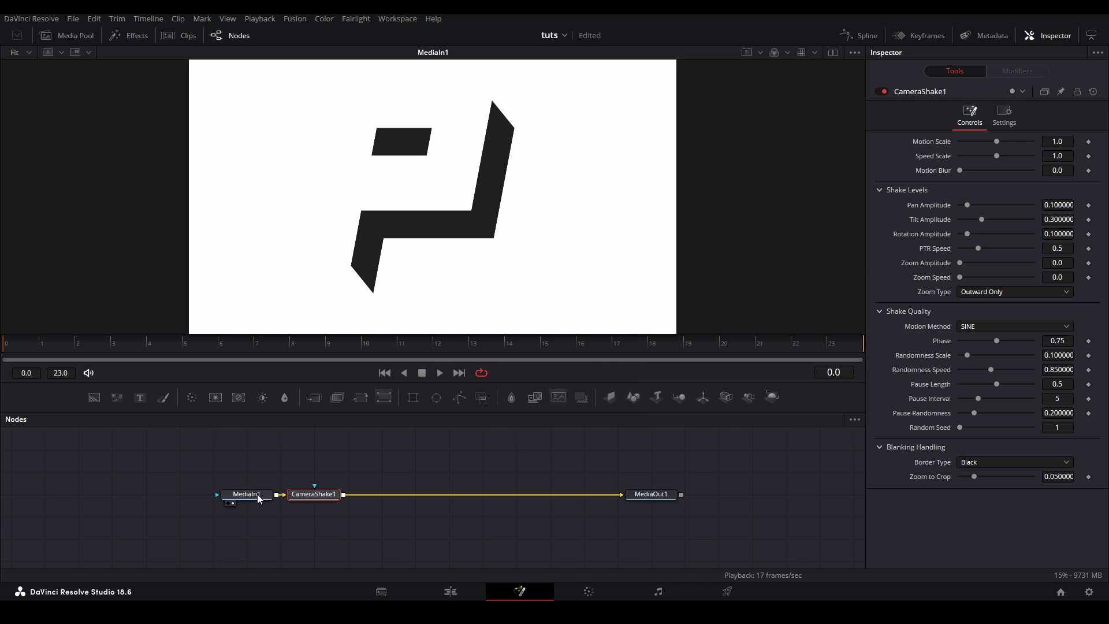
click(255, 457)
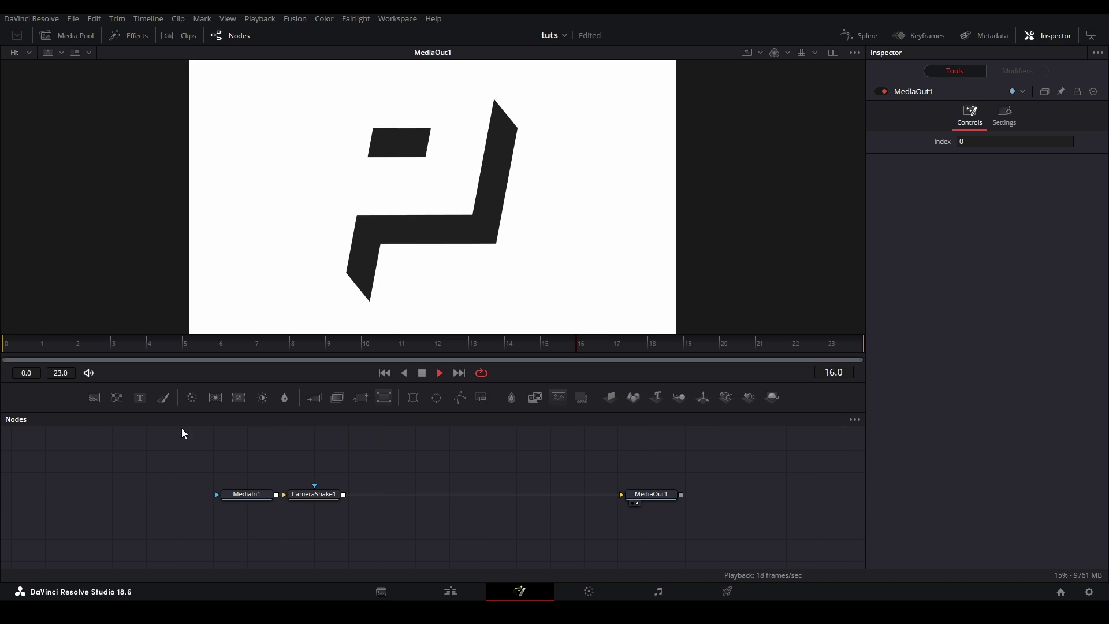
key(space)
click(7, 348)
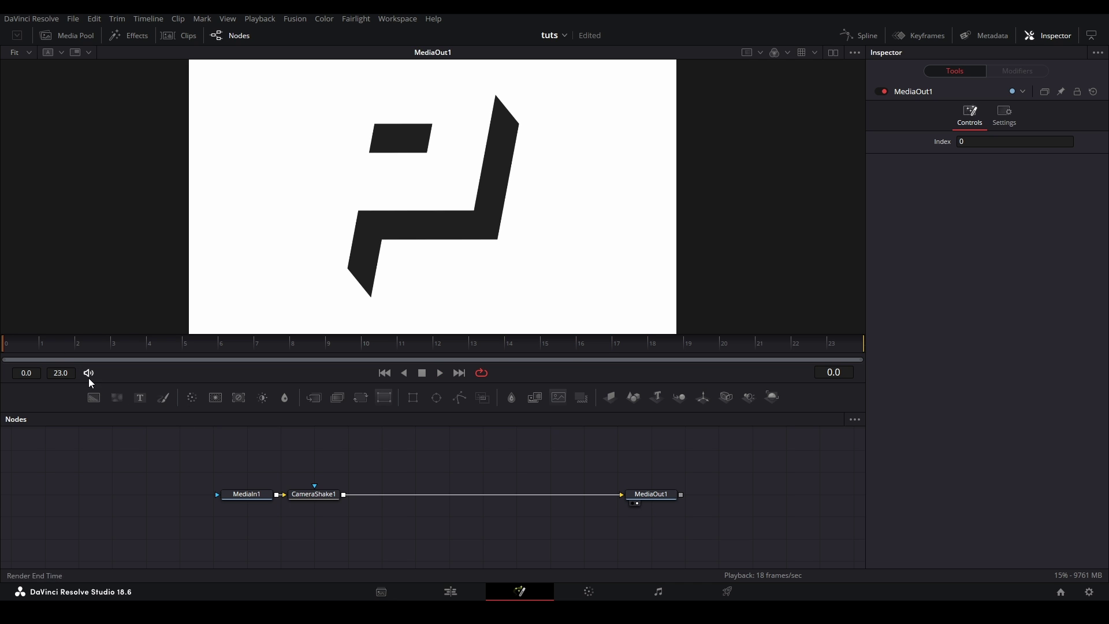
Zero the Camera Shake's Pan, Tilt and Rotation Amplitude plus all randomness, pause and crop values, and set Phase to 0.5
click(325, 495)
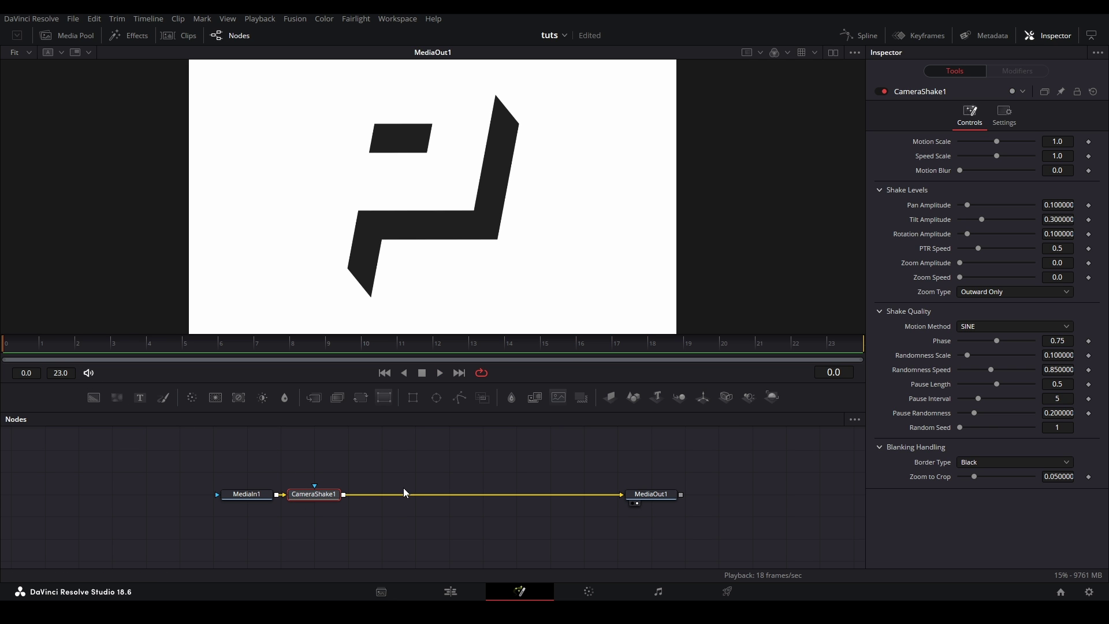
click(860, 35)
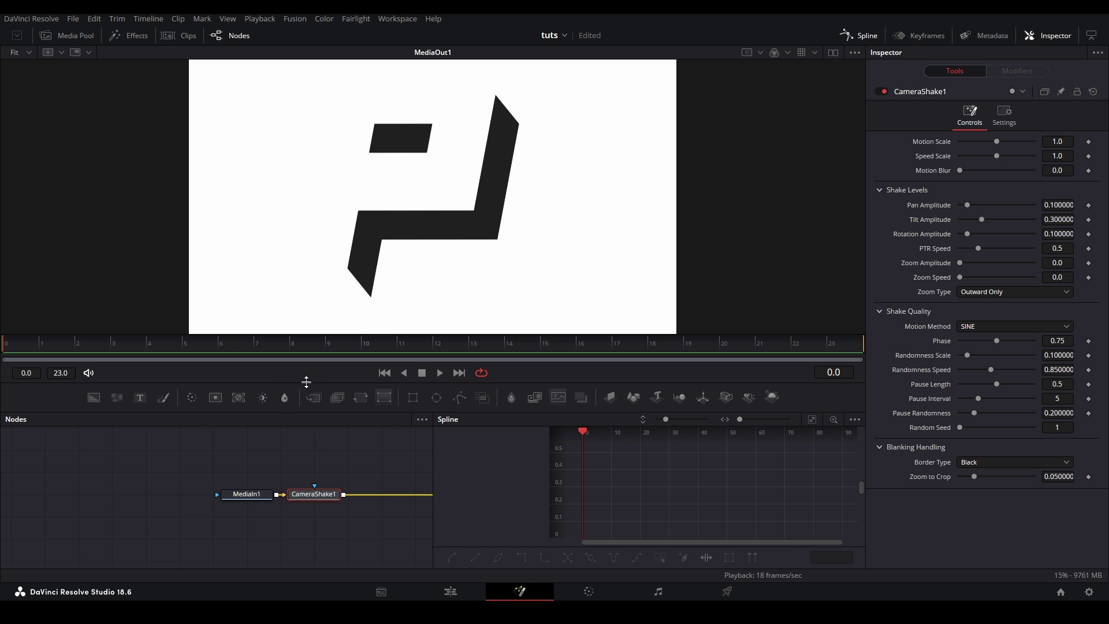
drag(351, 460, 229, 460)
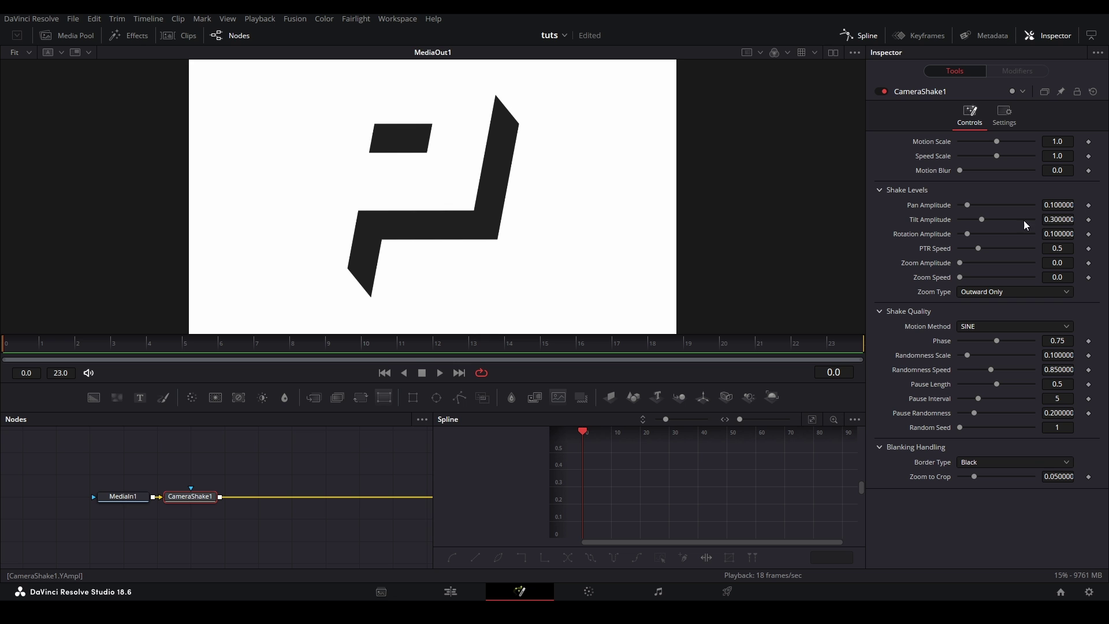
drag(968, 205, 918, 207)
drag(982, 220, 901, 242)
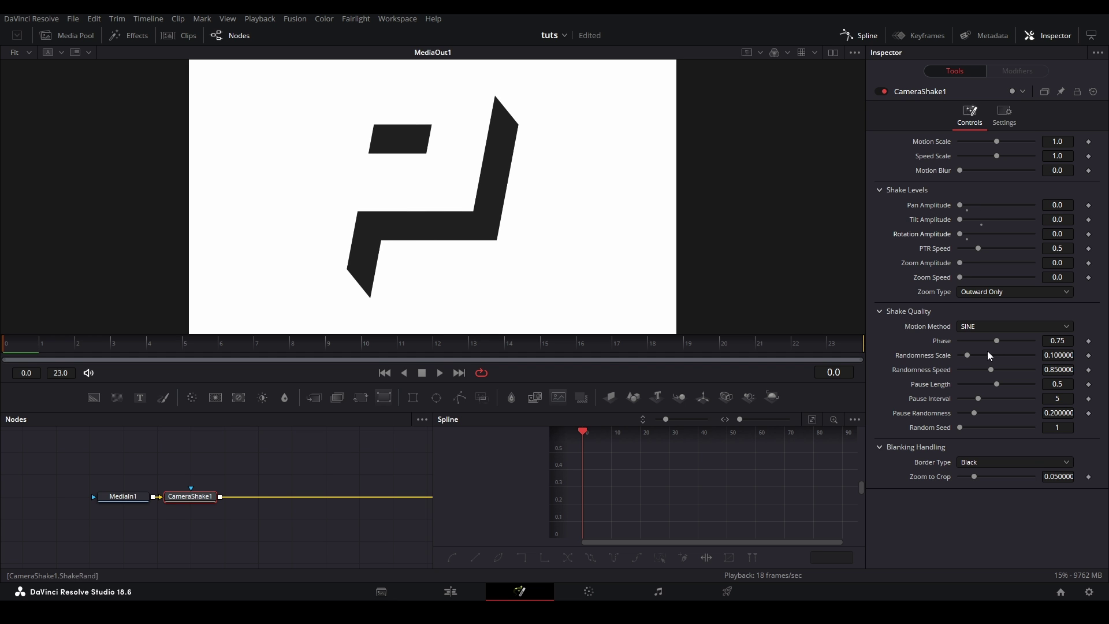
drag(996, 340, 959, 371)
drag(997, 384, 908, 432)
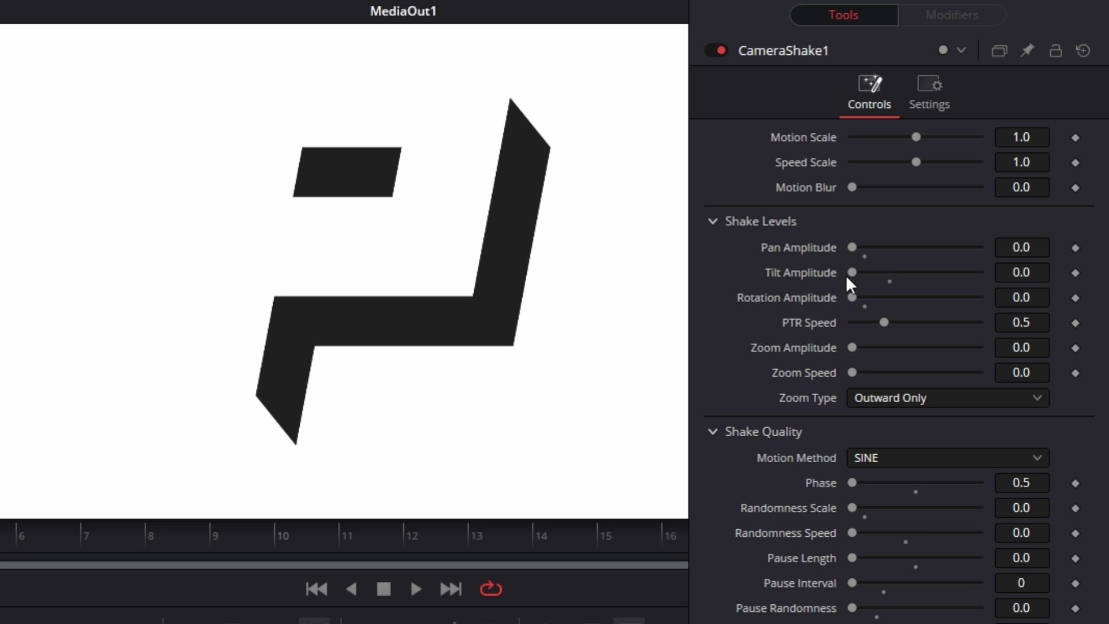
Set Tilt Amplitude to 1.0 and keyframe Motion Scale from 1.0 at frame 0 to 0.0 at frame 23
drag(853, 272, 1019, 277)
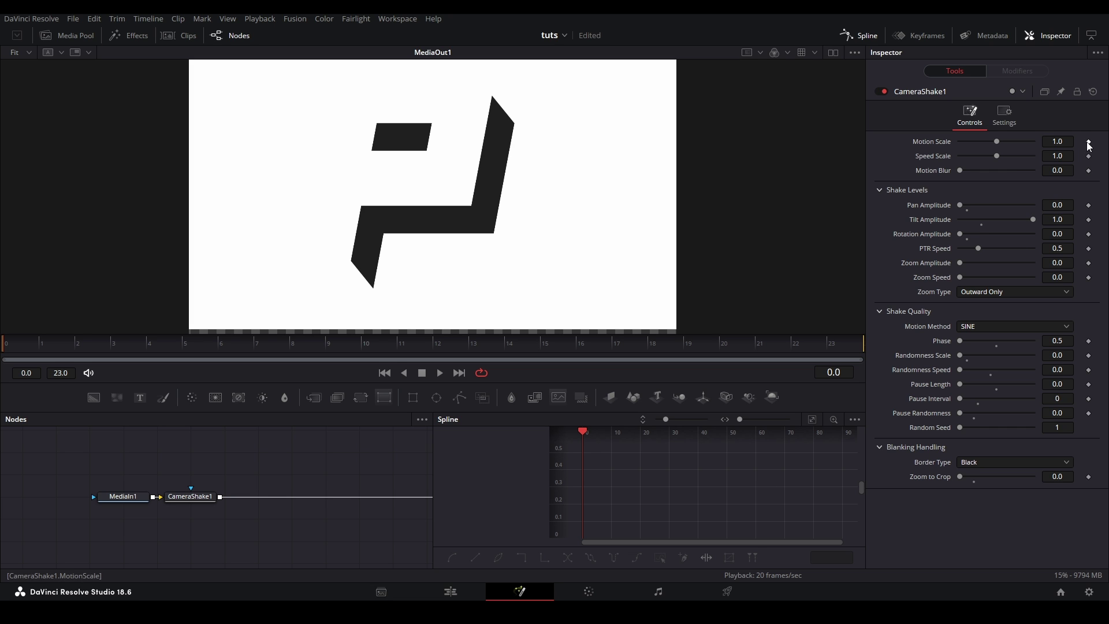
click(1090, 141)
click(828, 343)
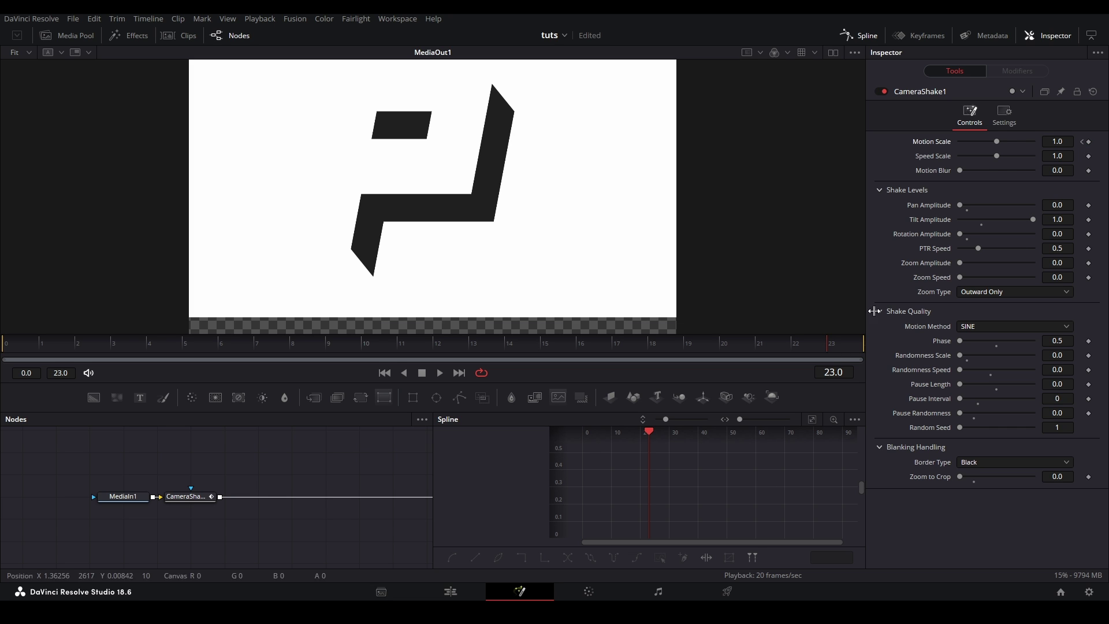
drag(997, 142, 490, 454)
click(197, 498)
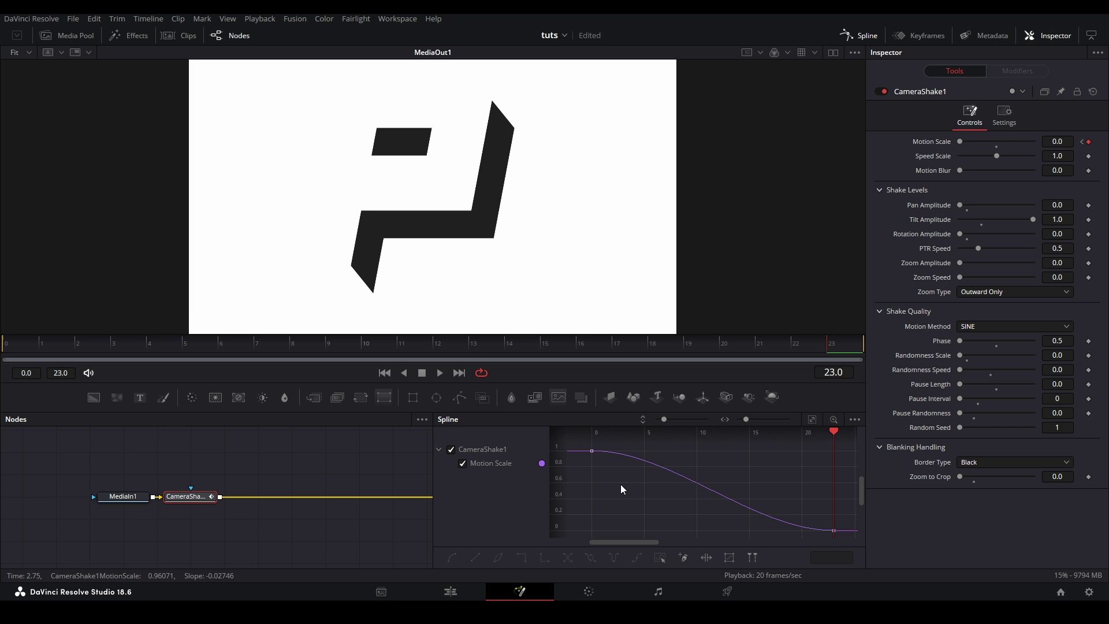
Curve the Motion Scale spline into a steep early falloff, raise its first keyframe and Speed Scale to 2.0, and preview the shake
click(653, 466)
drag(674, 450, 601, 528)
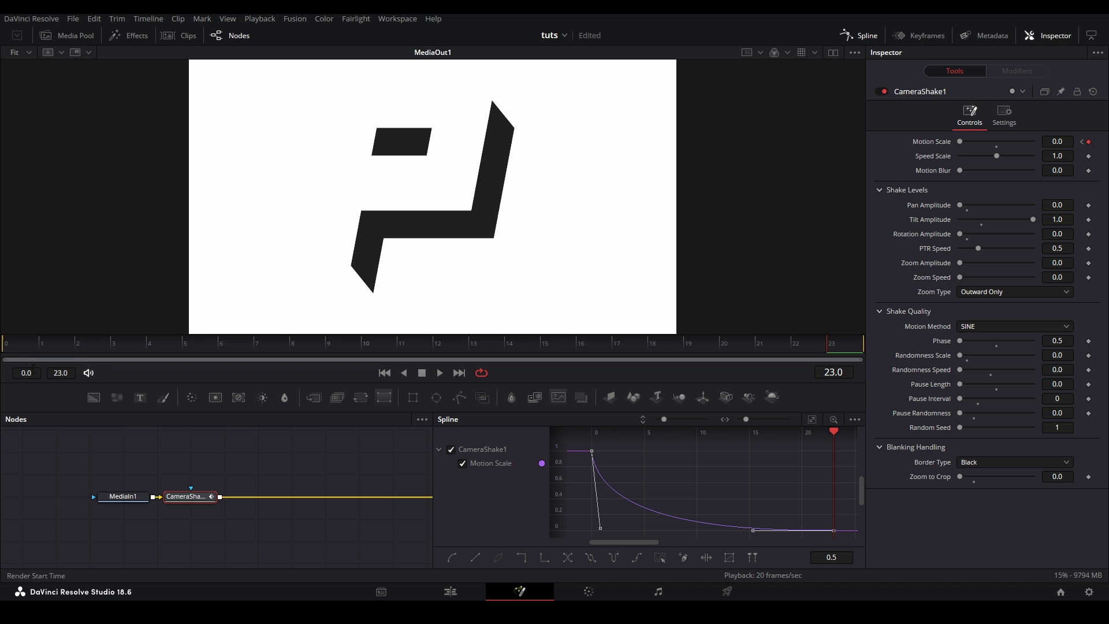
key(space)
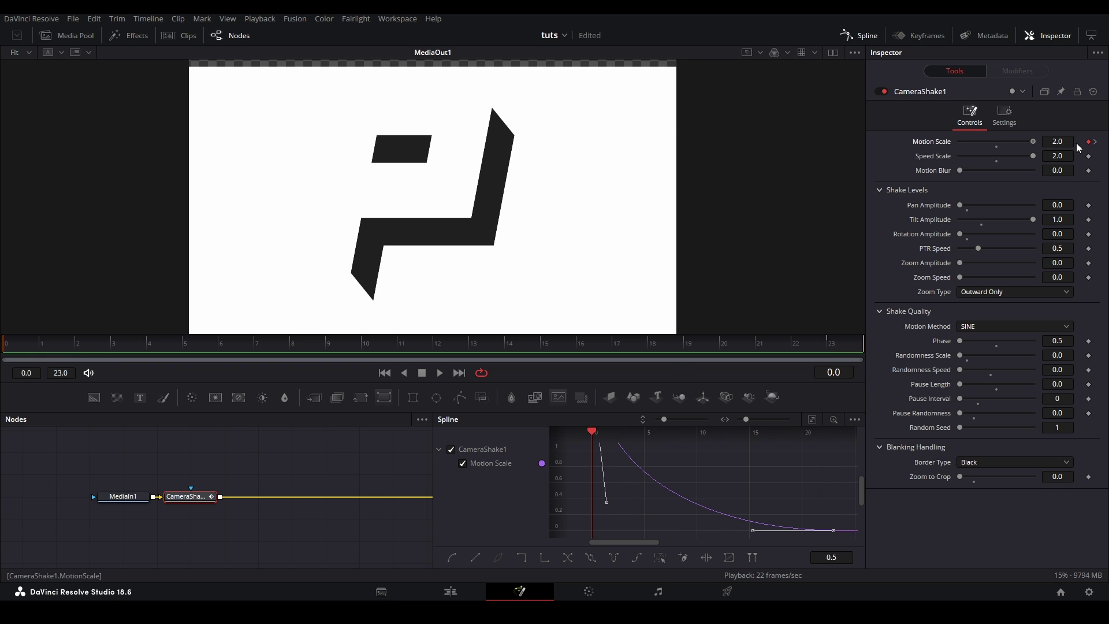
key(space)
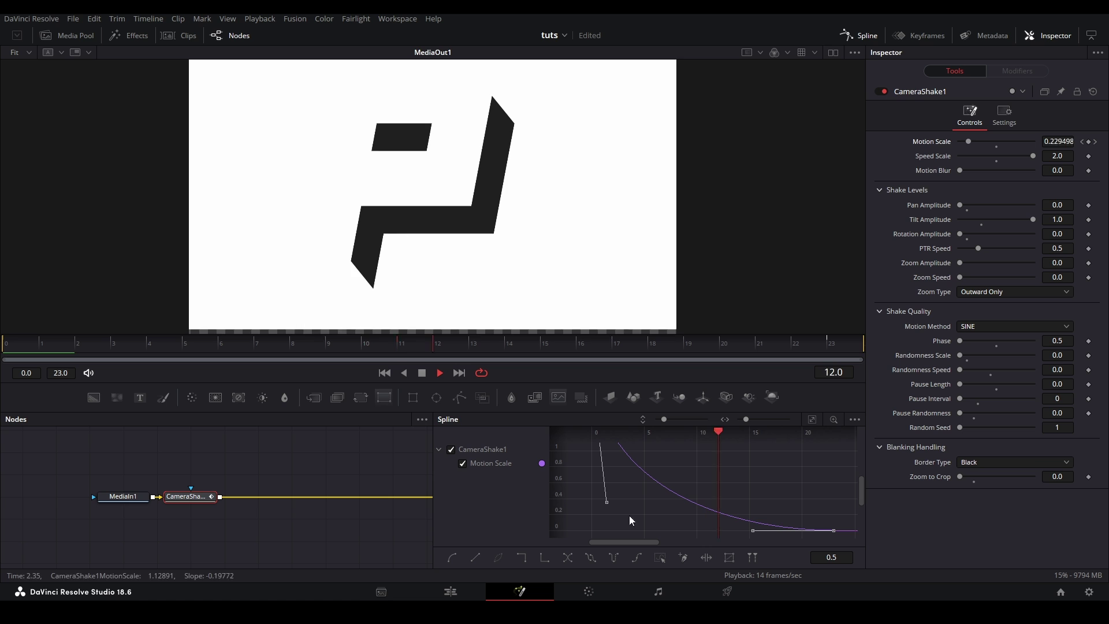
key(space)
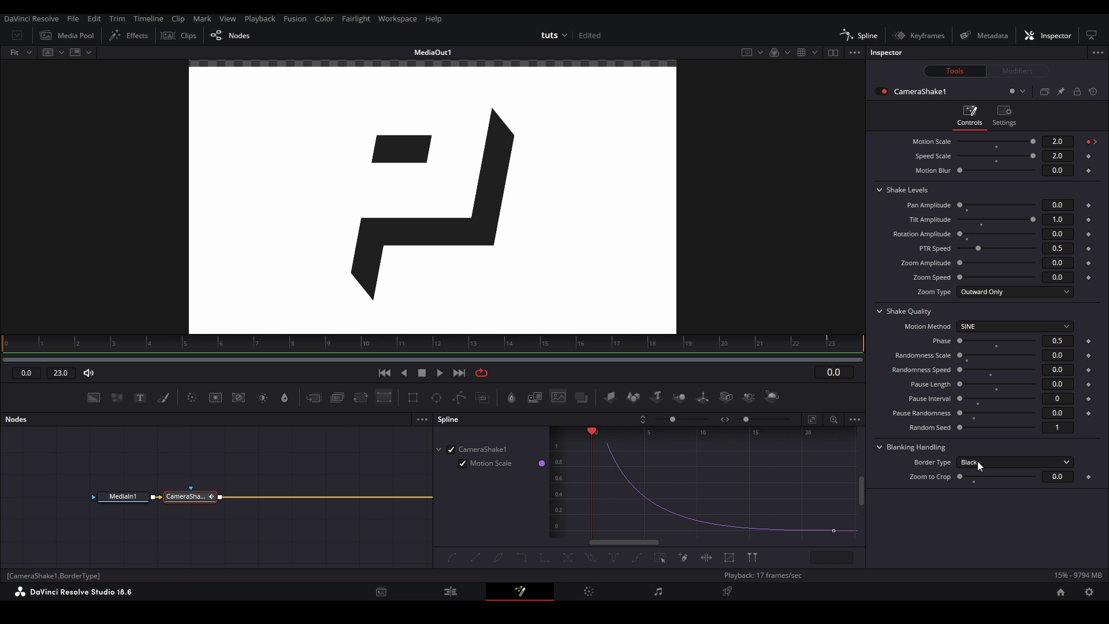
Set the Camera Shake's Border Type to Reflect
click(978, 462)
click(972, 504)
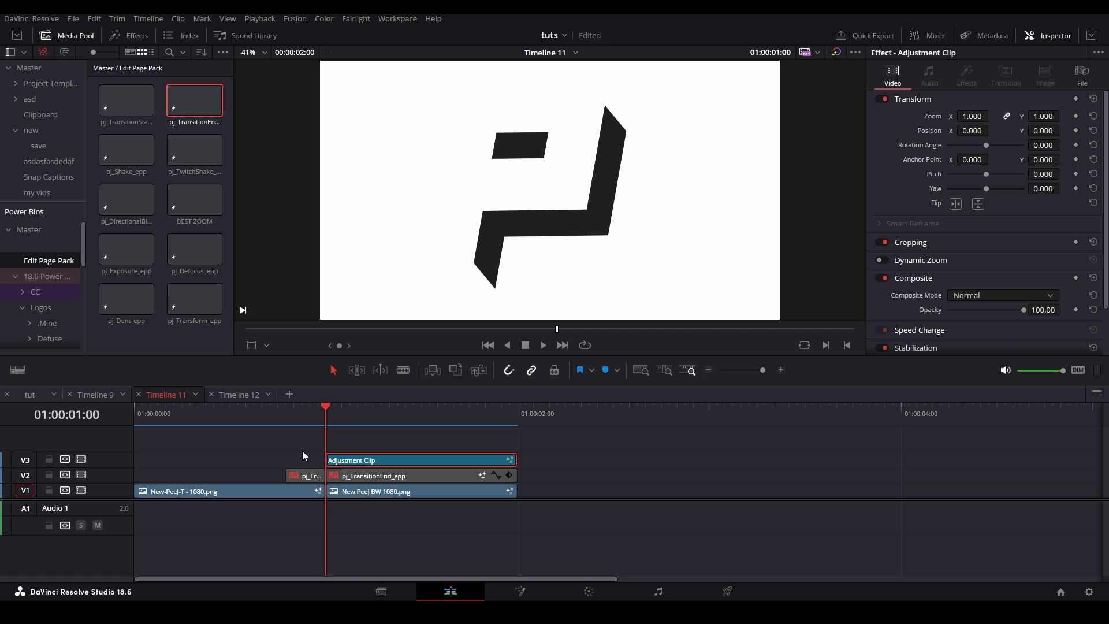
Move the adjustment clip on V3 to start before the cut at 01:00:00:19, and select the transition clips on V2
key(Left)
key(Left)
key(Left)
key(Left)
key(Left)
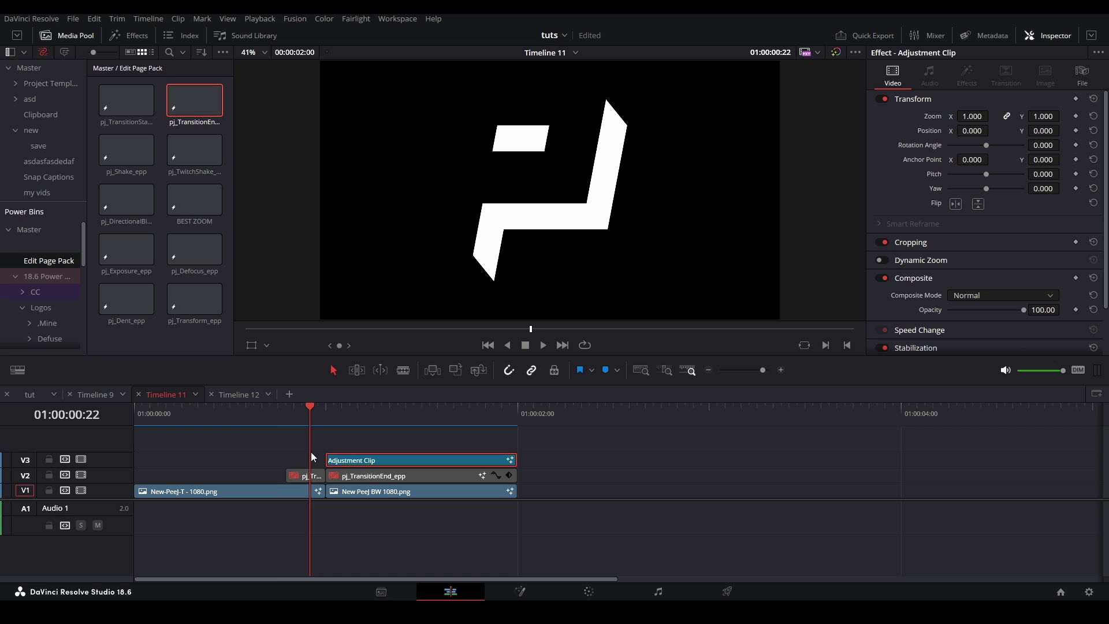
drag(344, 461, 305, 463)
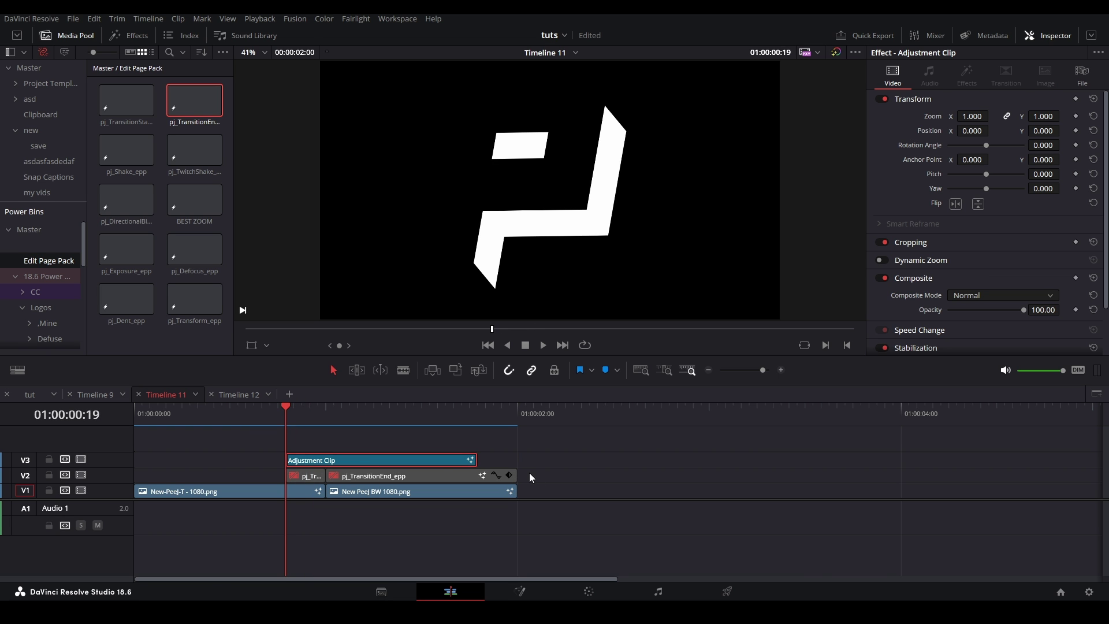
drag(538, 470, 311, 475)
In Fusion, keyframe Motion Scale at 0 on frame 0 and 2 on frame 5, steepen the falloff after the peak, and preview
key(shift+5)
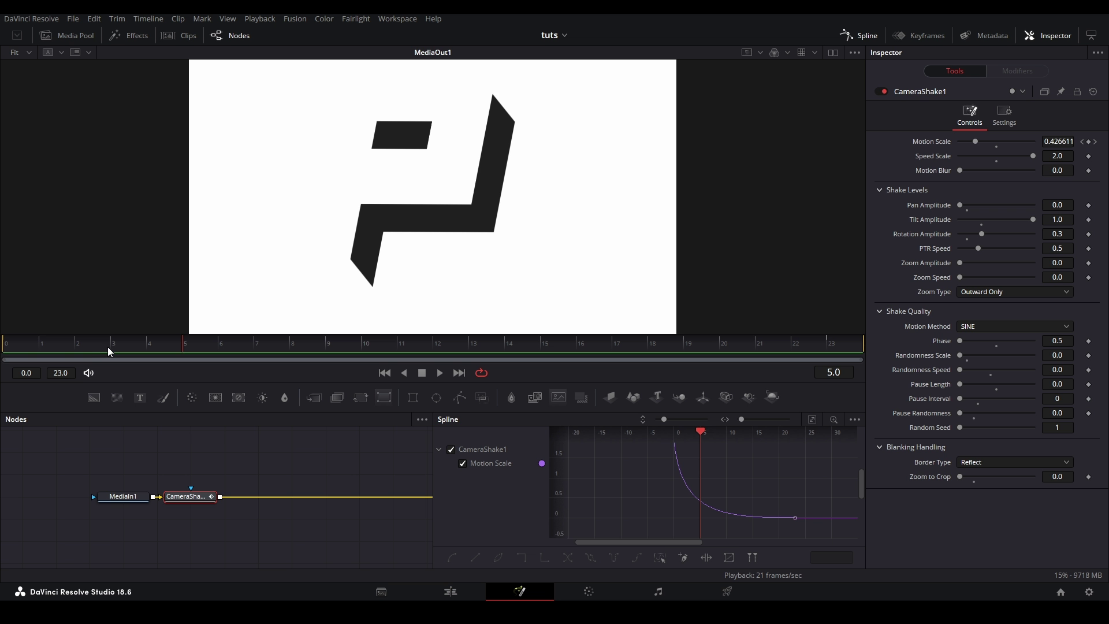
click(1091, 145)
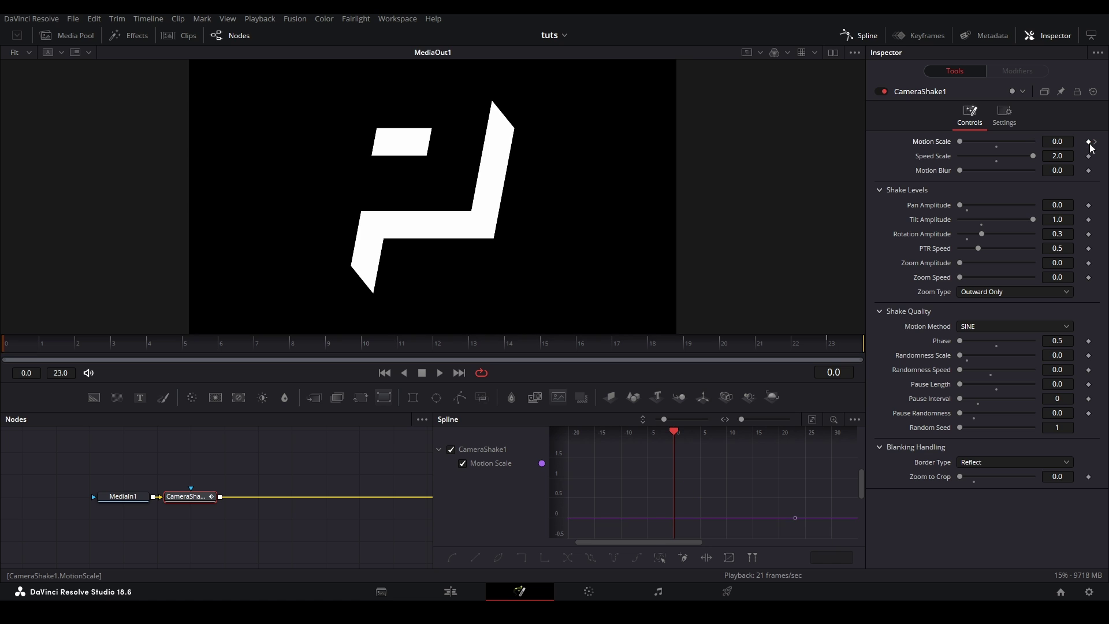
click(191, 342)
click(1057, 141)
text(2)
key(Tab)
drag(708, 452, 653, 479)
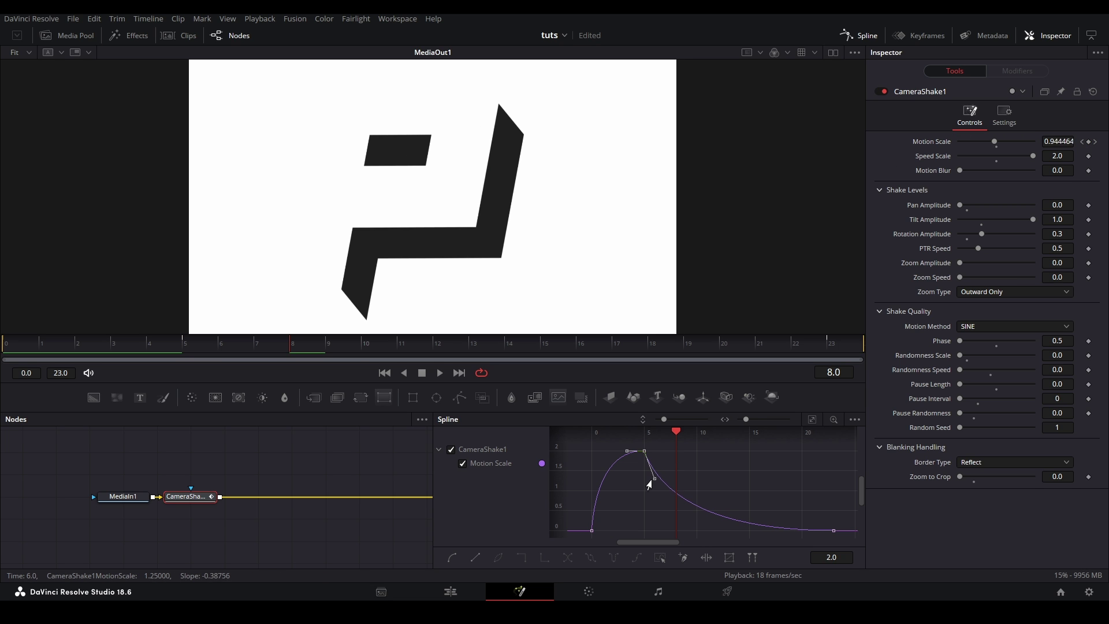
key(space)
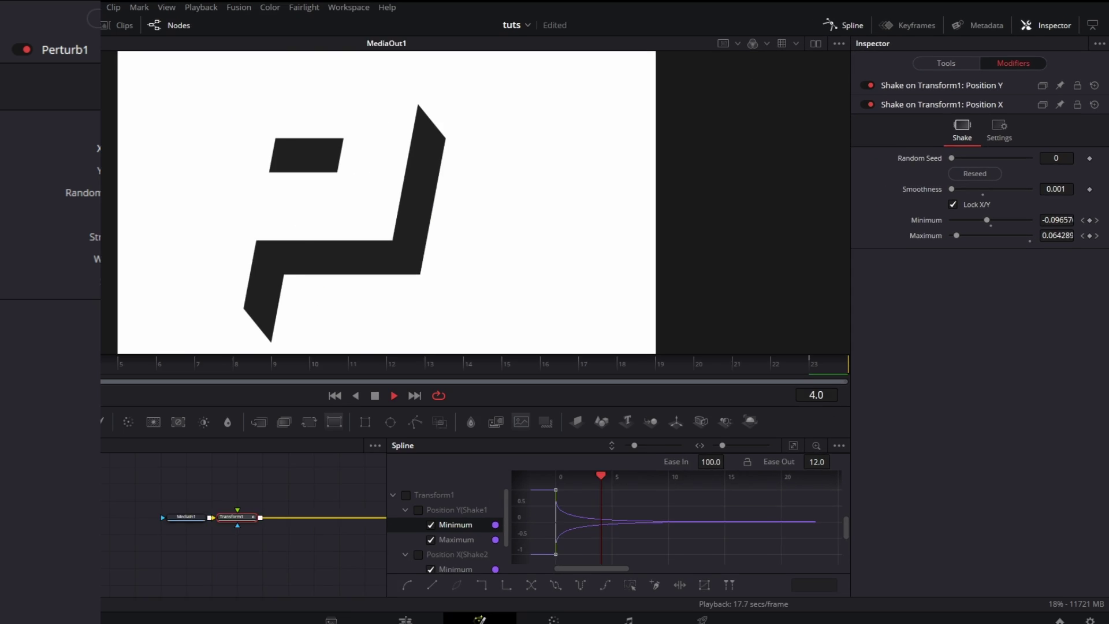
Return from the Shake modifiers to the Transform node's own controls
click(946, 63)
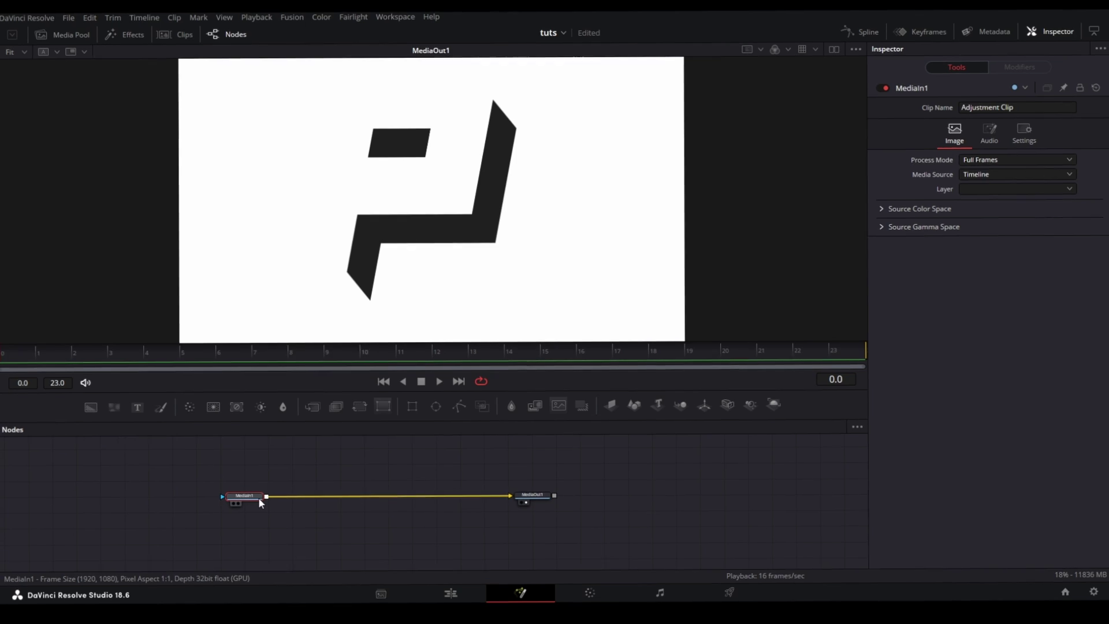
Add a Transform node after MediaIn1
key(shift+space)
text(twitch)
key(ctrl+a)
text(transfo)
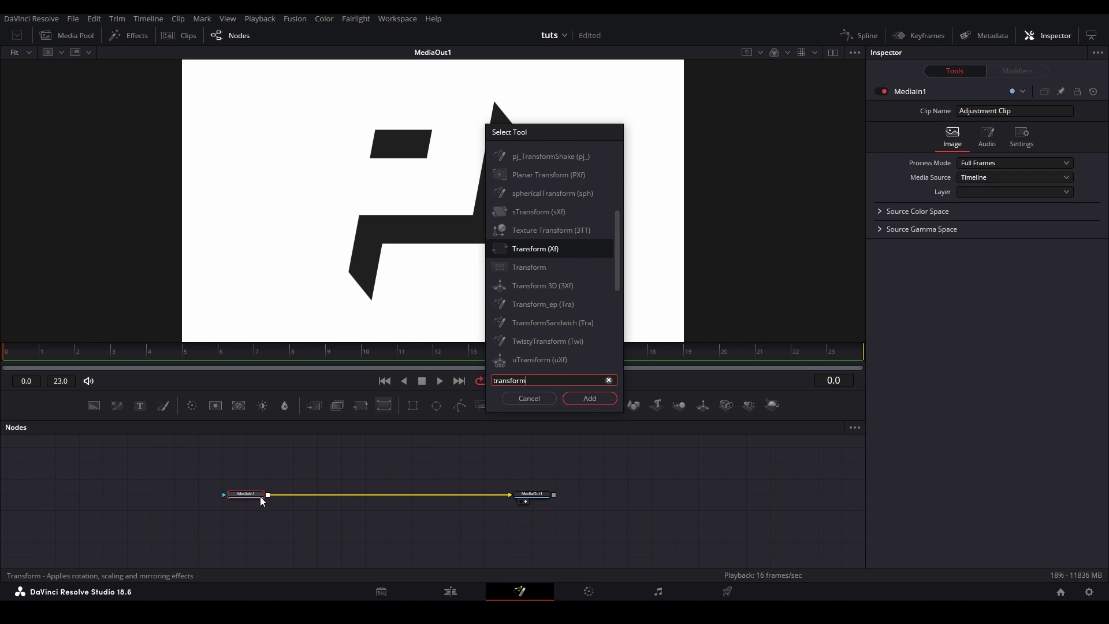
key(Down)
key(Return)
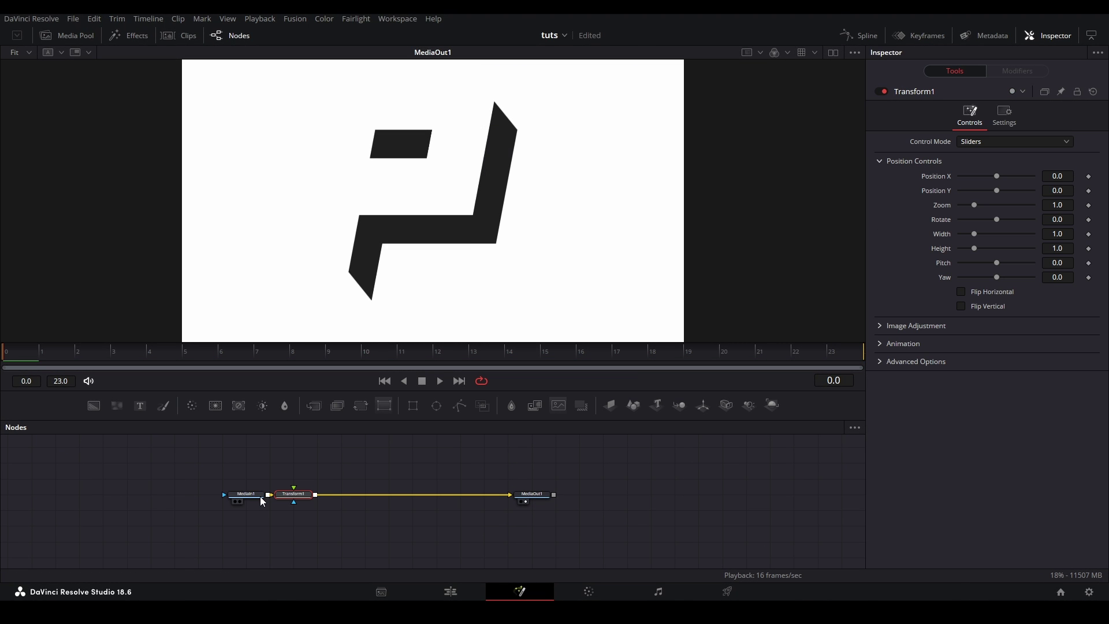
Modify the Transform's Position Y with Shake, and set its Smoothness to 0.001 and Minimum to -1
right_click(942, 190)
mouse_move(960, 238)
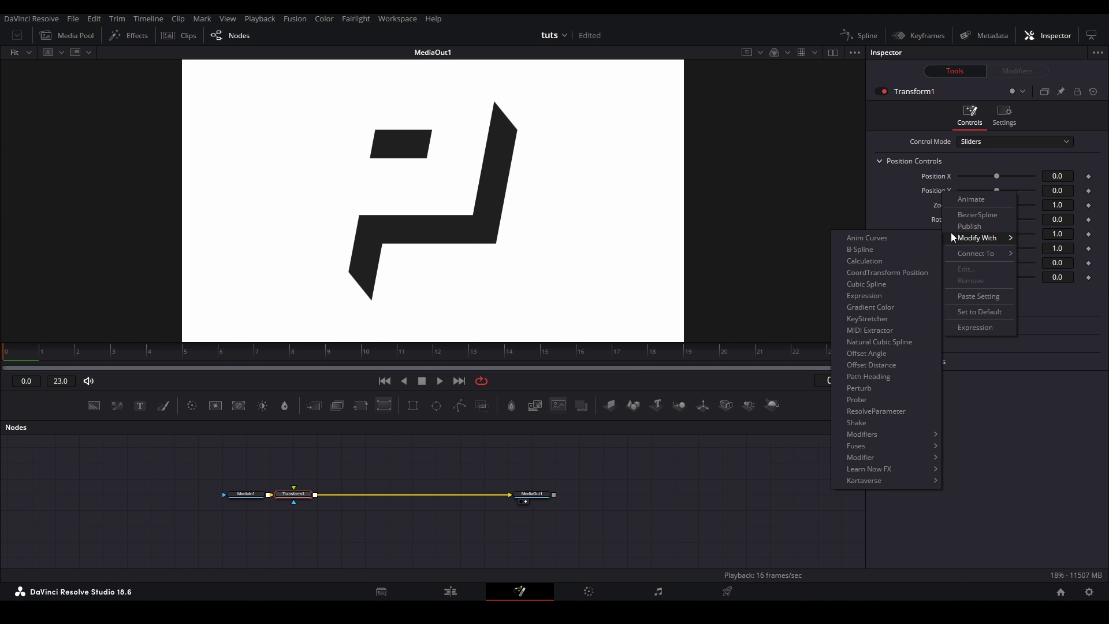
click(881, 423)
click(1024, 72)
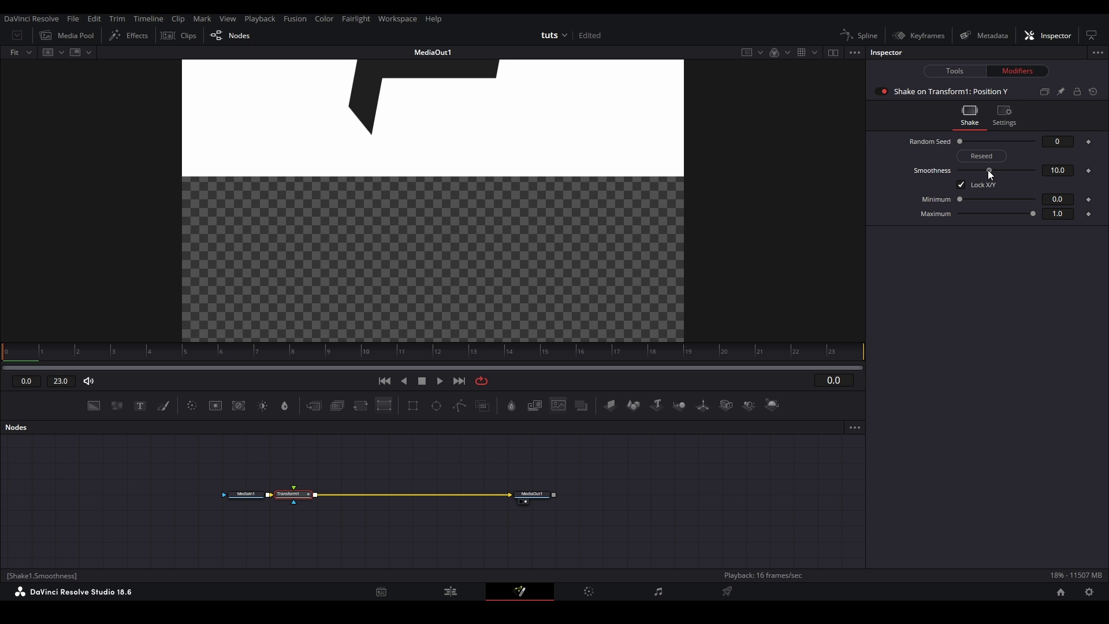
drag(989, 172, 862, 182)
text(-1)
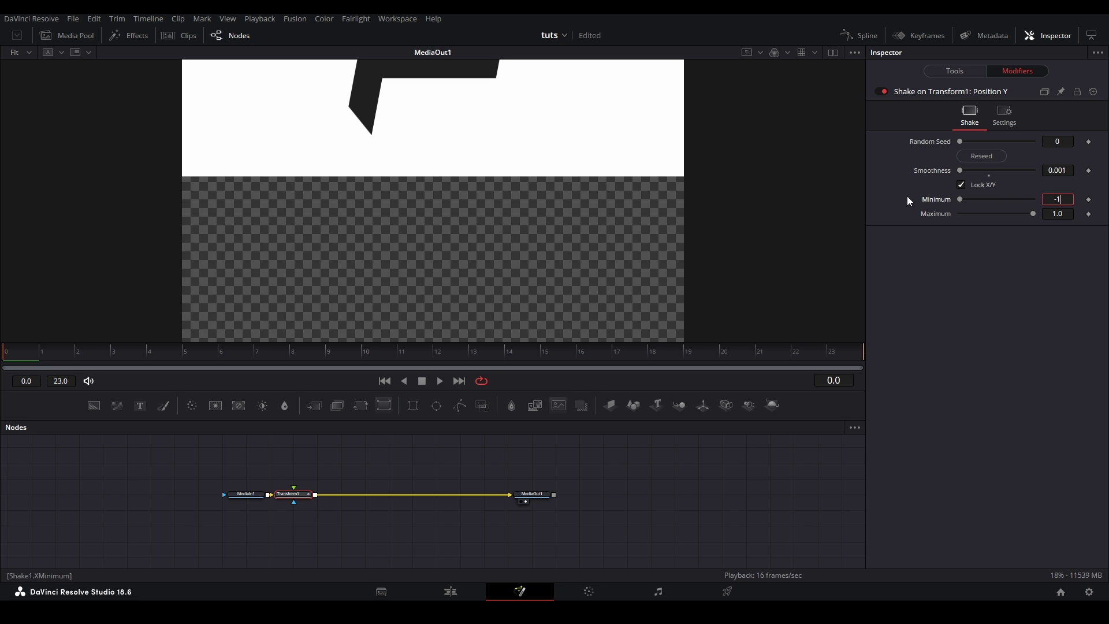
key(Return)
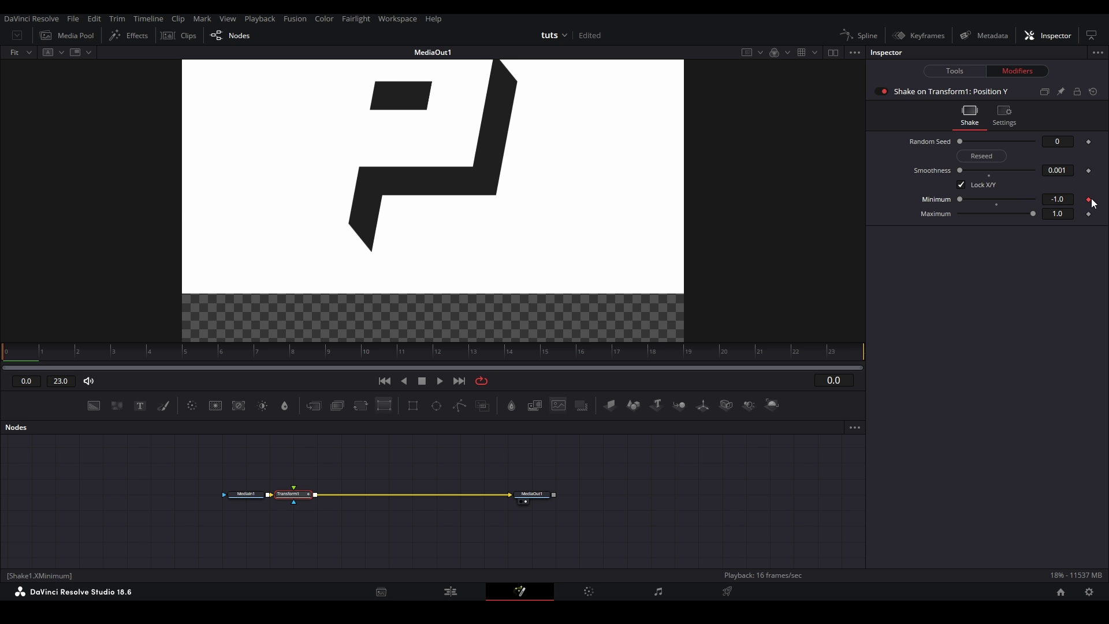
Keyframe the Shake's Minimum from -1 and Maximum from 1 on frame 0 to 0 on frame 23
key(End)
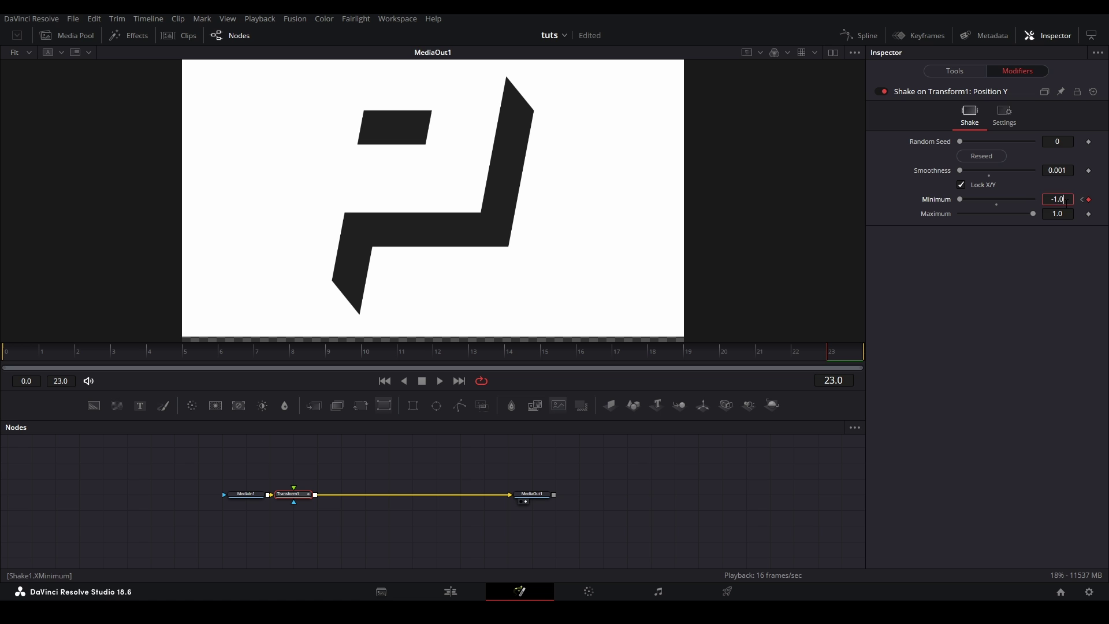
key(Home)
click(1089, 214)
key(End)
text(0)
key(Return)
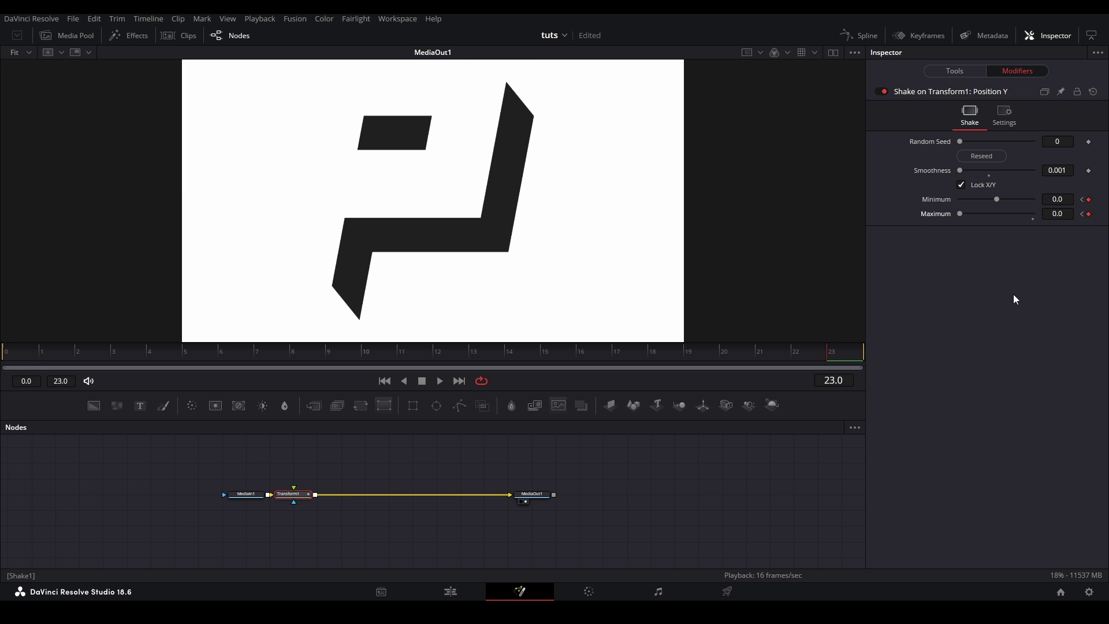
Steepen the falloff of the Shake's Minimum and Maximum curves after the first keyframe
click(858, 36)
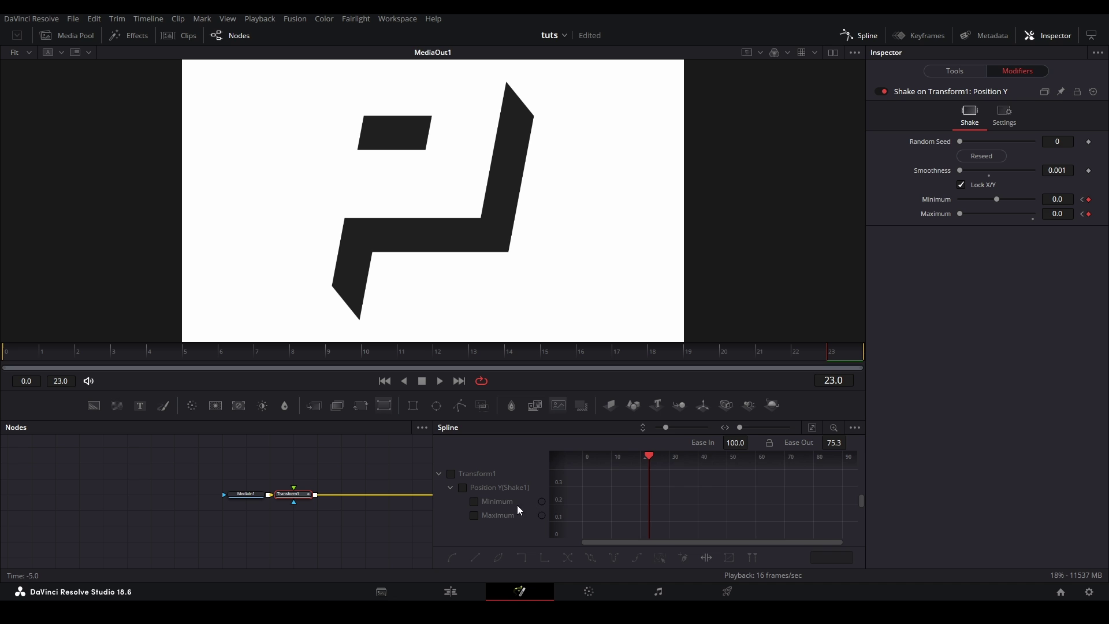
drag(630, 480, 592, 500)
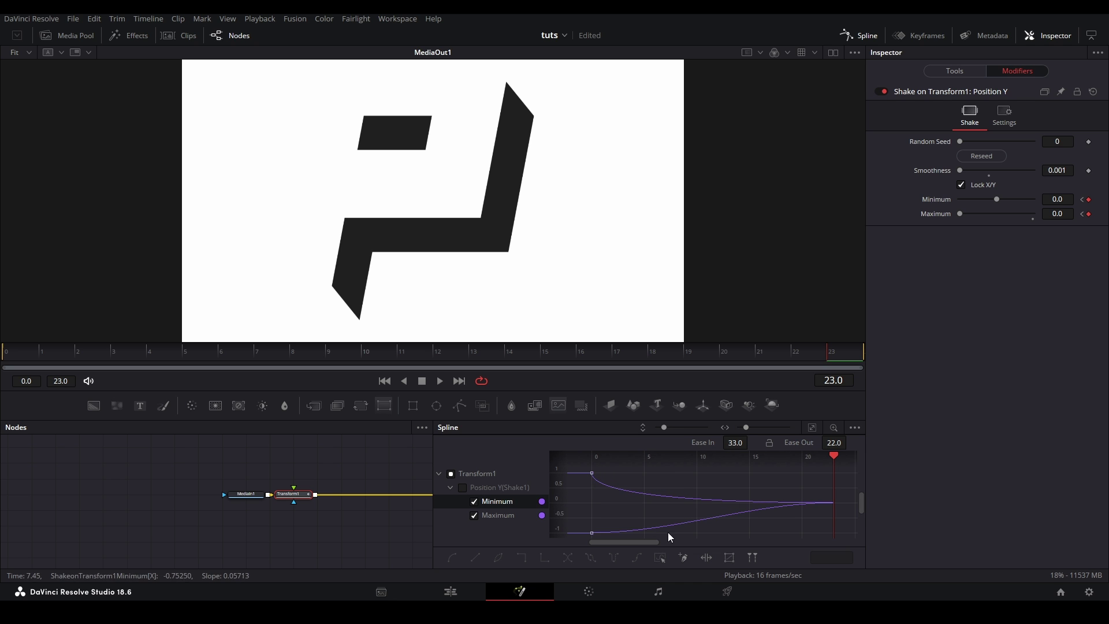
drag(665, 532, 605, 506)
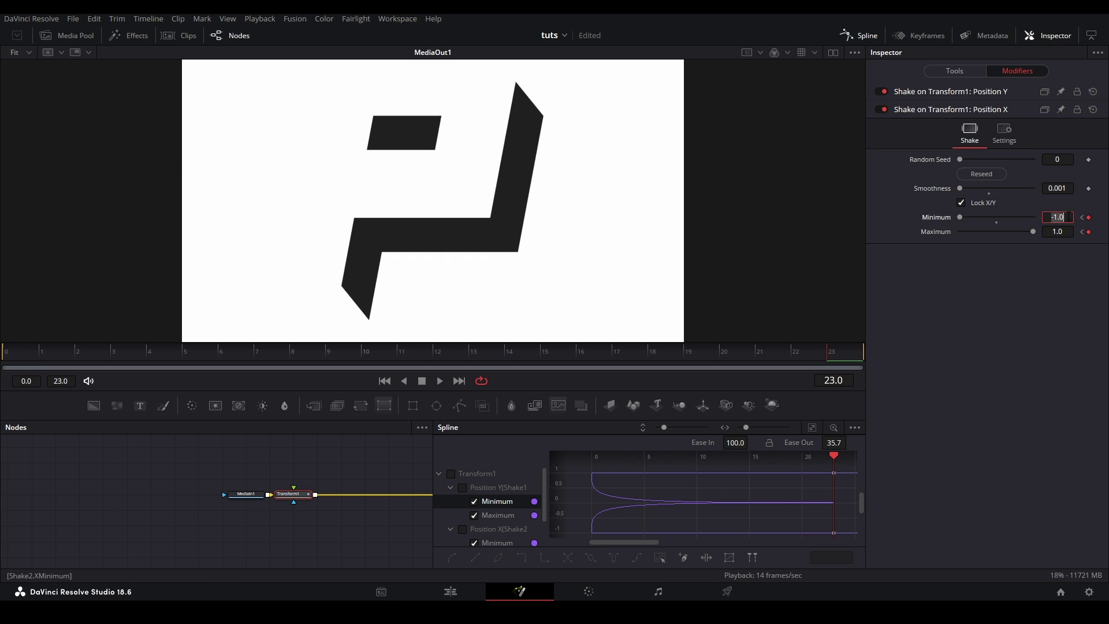
drag(733, 525, 907, 477)
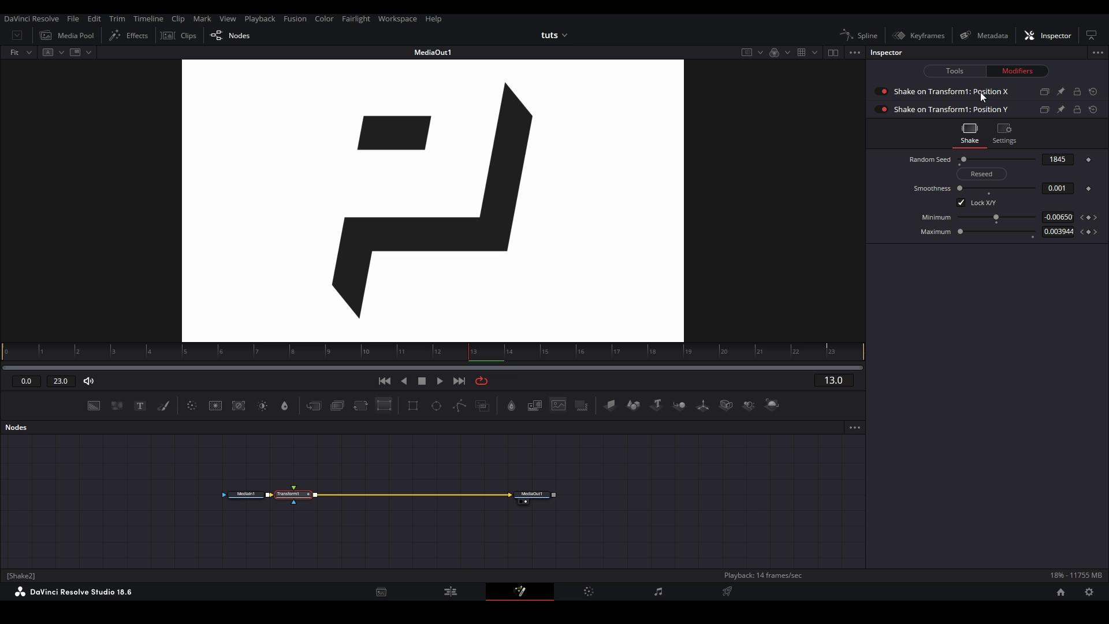
Review the Position X Shake modifier, set the Transform's Motion Blur to 0.3, and preview the shake
click(979, 92)
key(space)
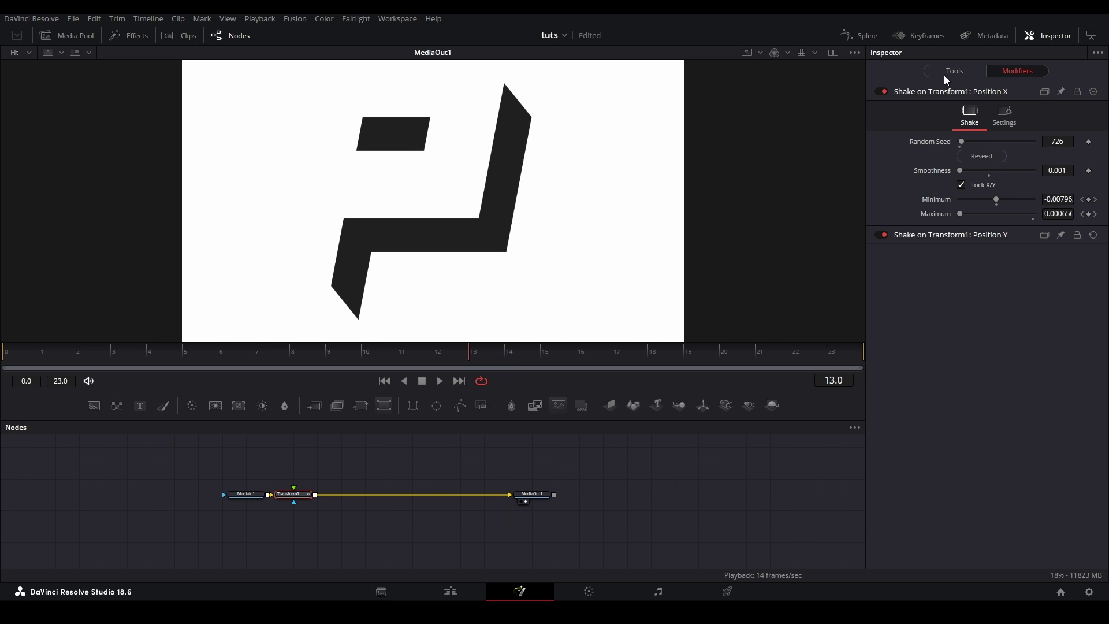
click(948, 71)
click(903, 343)
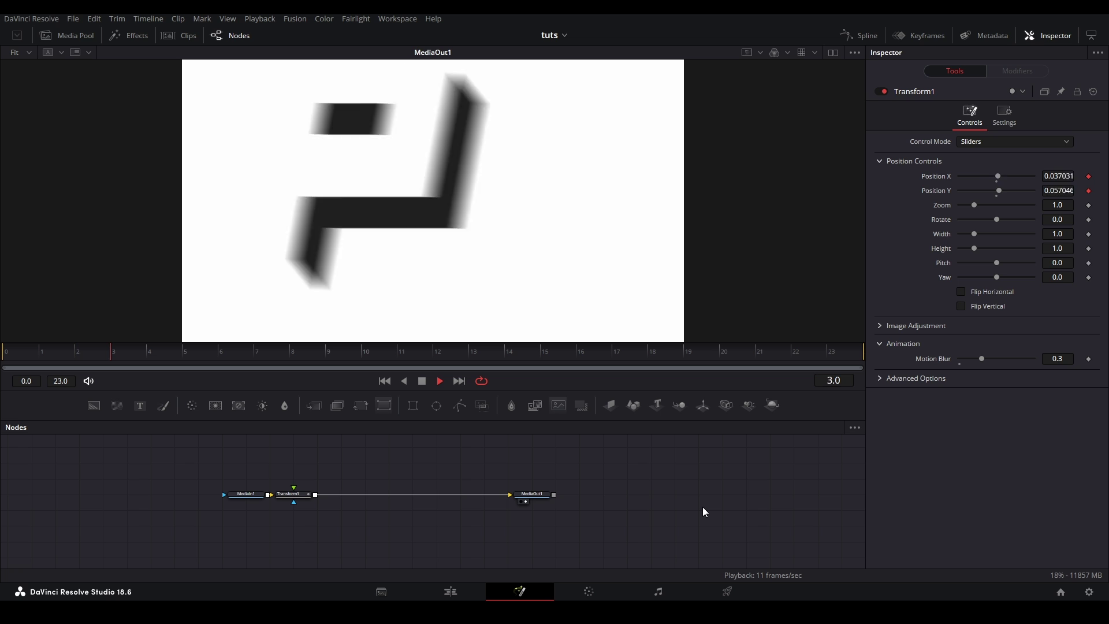
key(space)
click(8, 355)
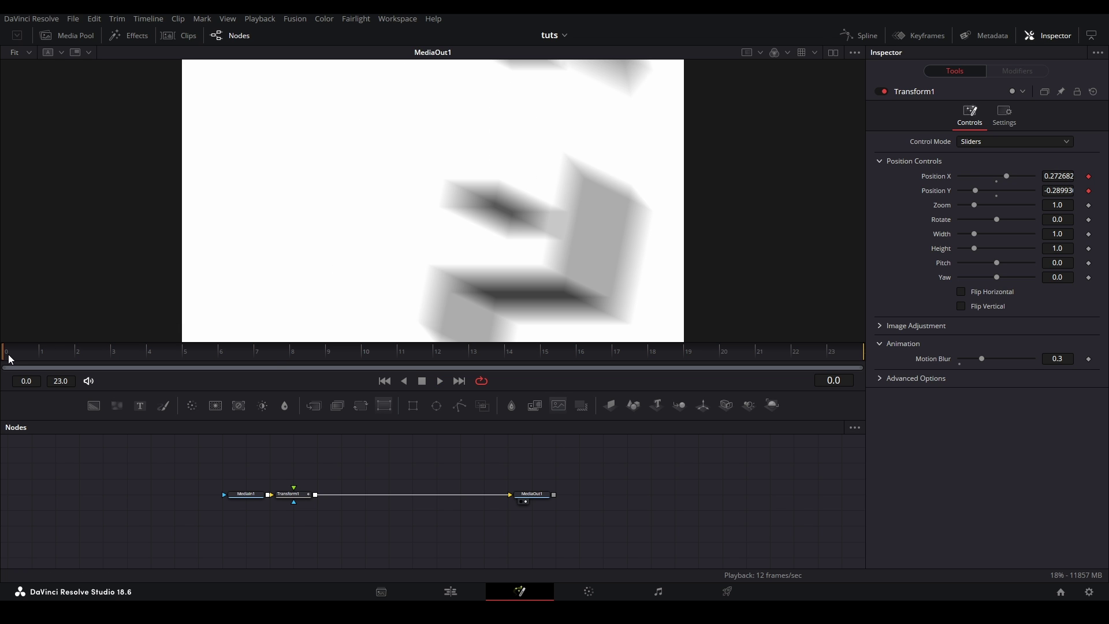
Remove the shake's Transform node and add a fresh Transform node after MediaIn1
key(Delete)
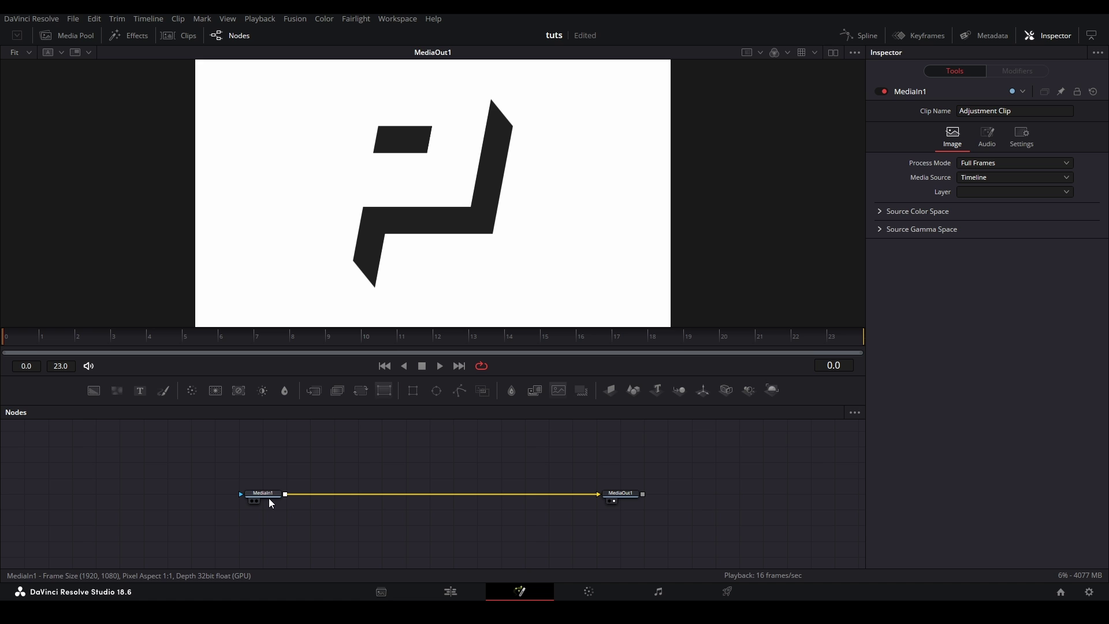
click(269, 498)
key(shift+space)
text(transform)
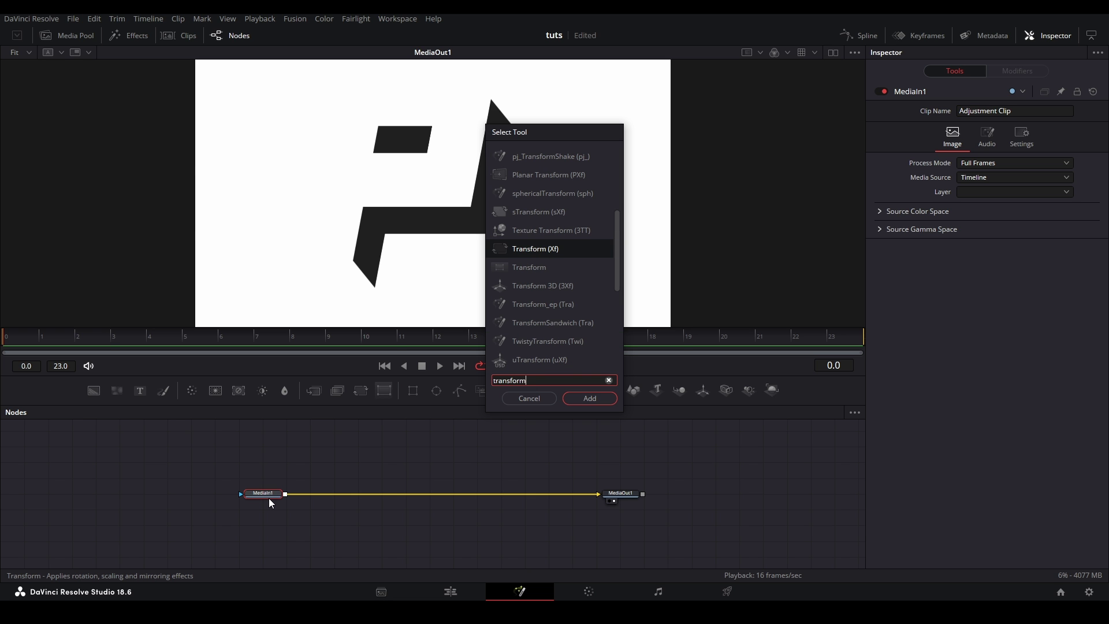
key(Down)
key(Return)
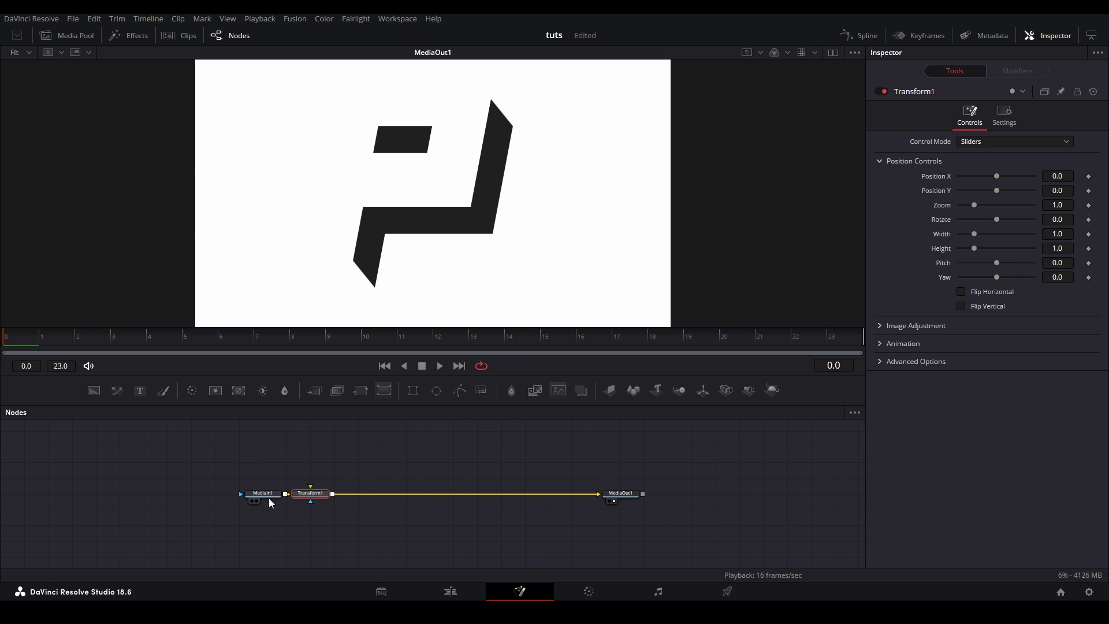
Add a custom number control named A1 to the Transform's Controls page, using SliderControl as its input type
right_click(311, 494)
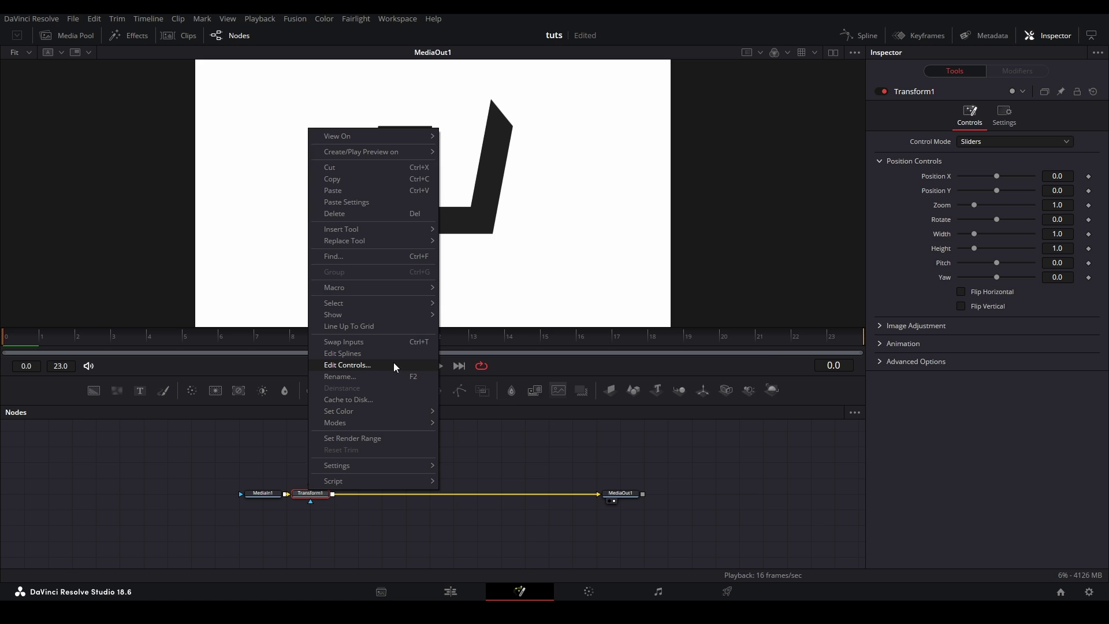
click(394, 364)
double_click(432, 202)
drag(425, 204, 382, 195)
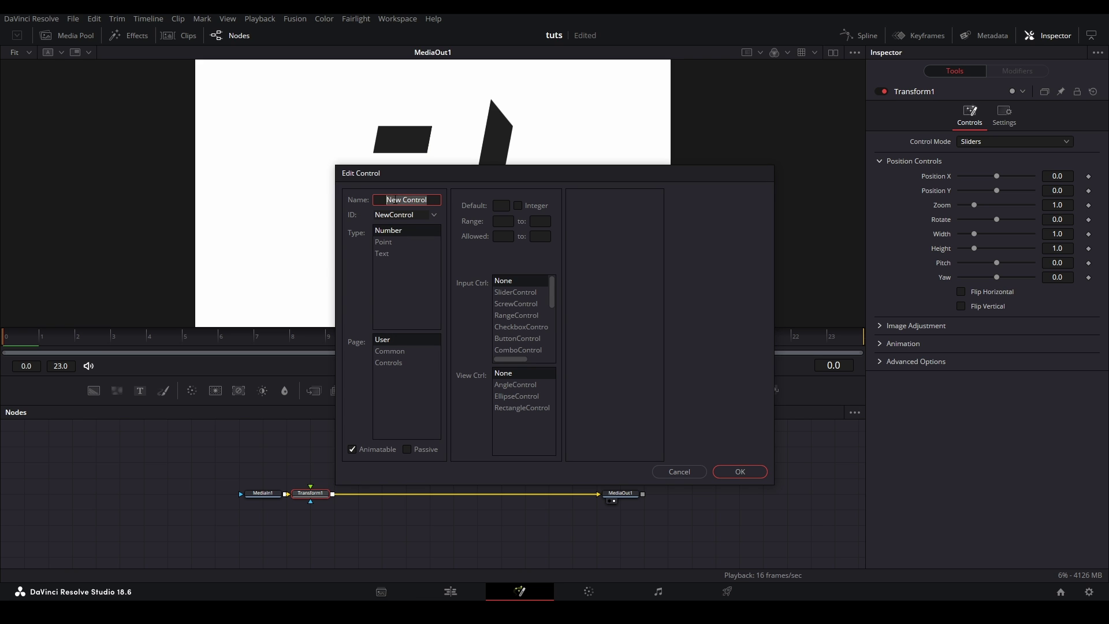
text(A1)
click(403, 363)
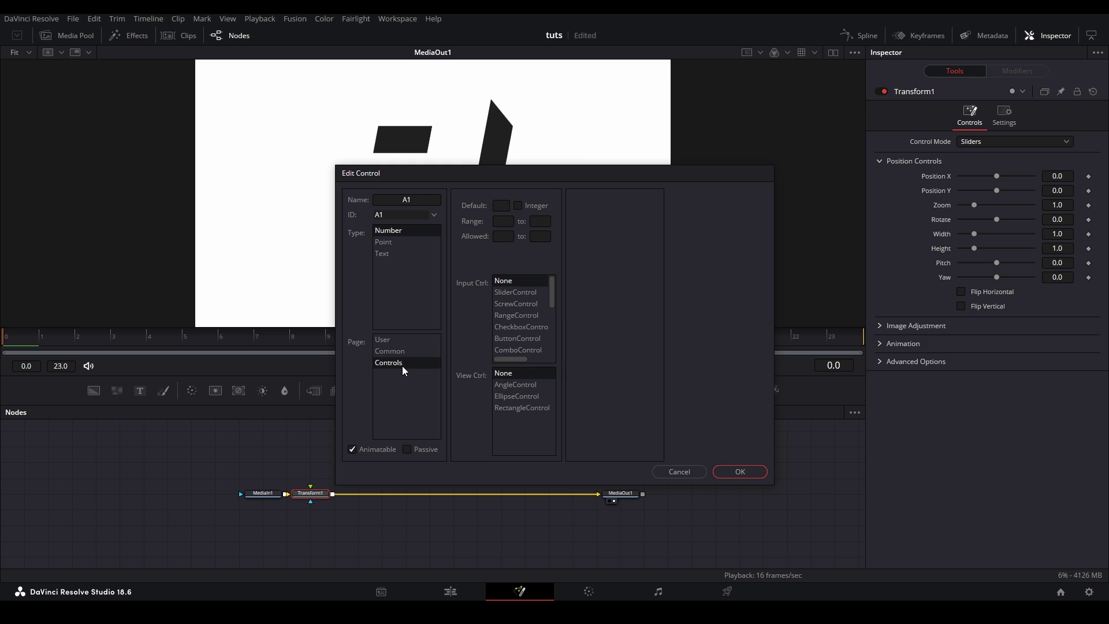
click(532, 294)
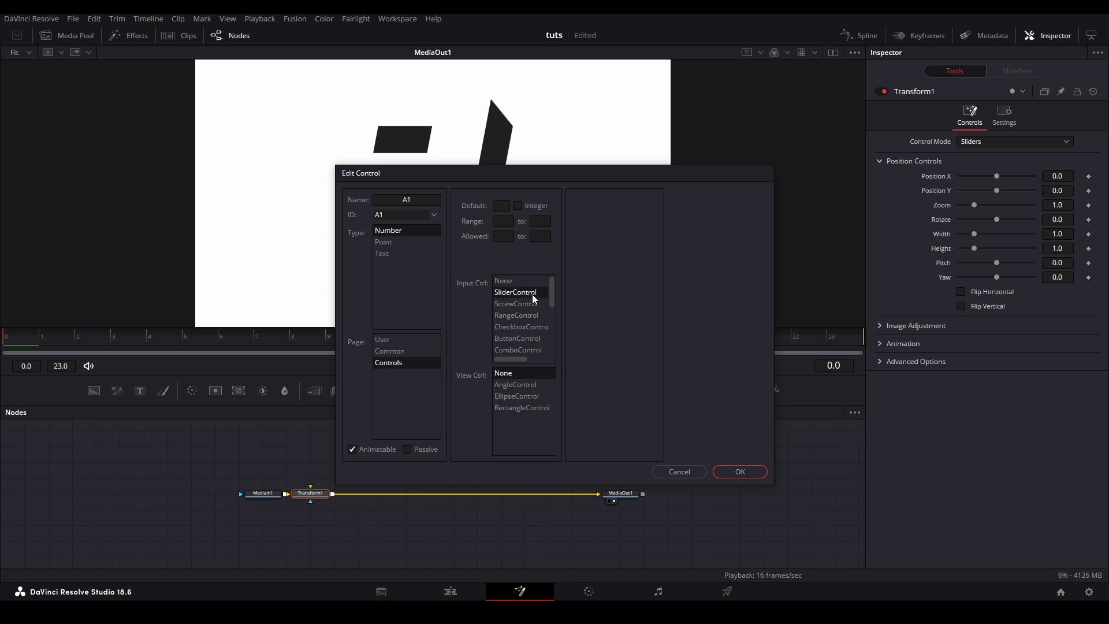
click(752, 475)
Add a second custom slider control named F1 to the Transform's Controls page
right_click(304, 495)
click(364, 502)
drag(427, 200, 357, 201)
text(F1)
click(417, 362)
click(508, 292)
click(740, 471)
Add a third custom control named Graph to the Transform's Controls page
right_click(318, 496)
click(364, 501)
drag(428, 200, 342, 200)
text(Graph)
click(389, 363)
key(Return)
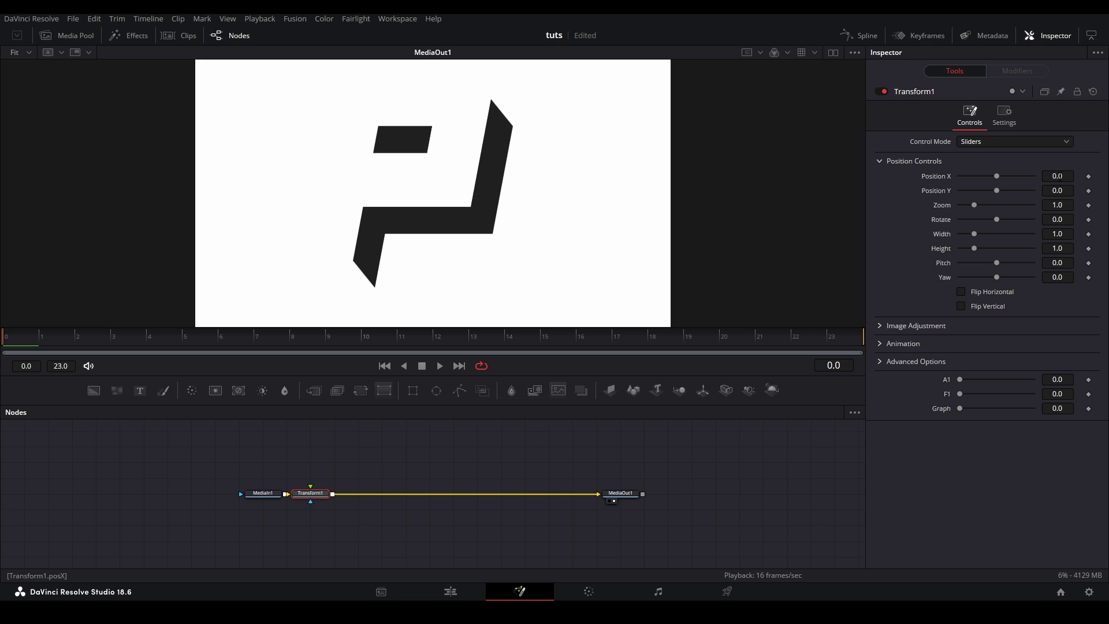
Give Position Y an expression that links it to the Graph control
click(1060, 192)
key(Return)
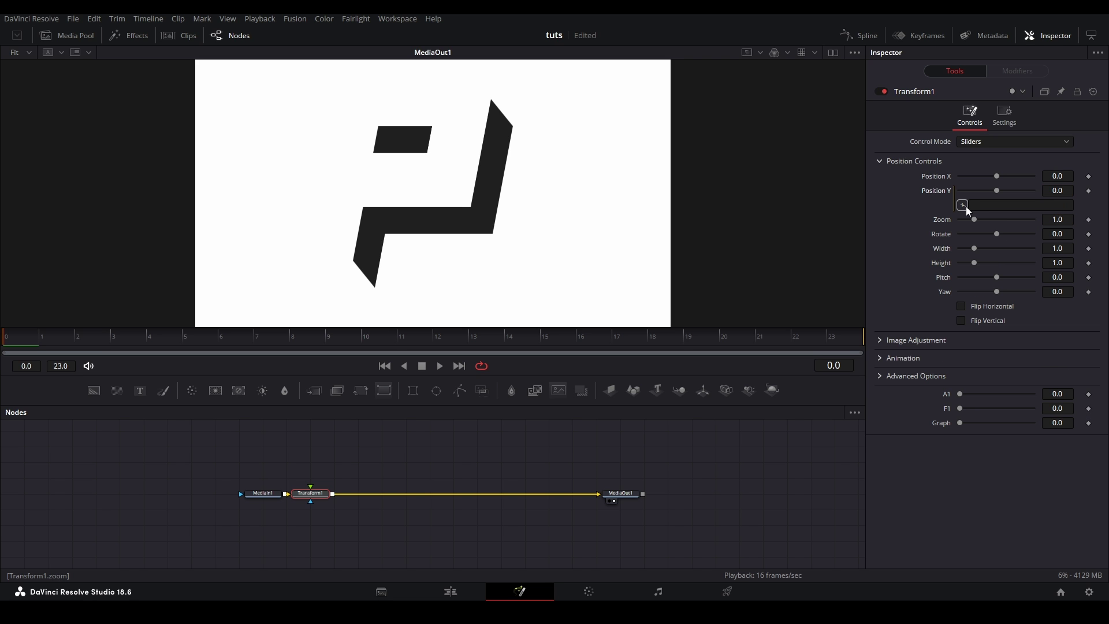
drag(902, 239, 1050, 422)
Give the Graph control the expression sin(time)
key(Return)
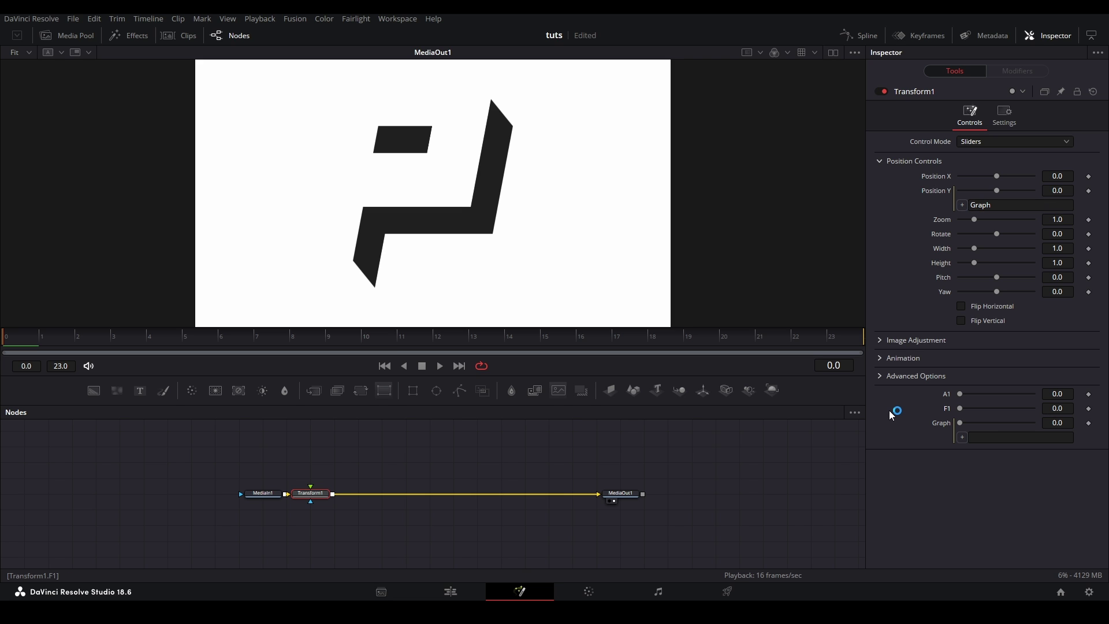
click(989, 437)
text(sin(time)
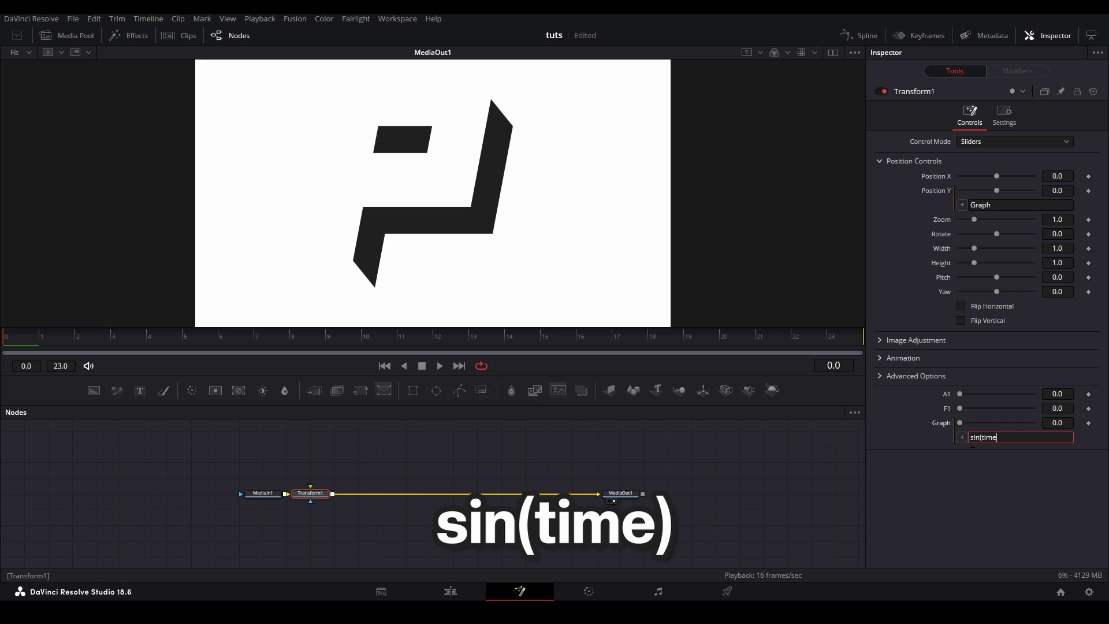
text())
key(Return)
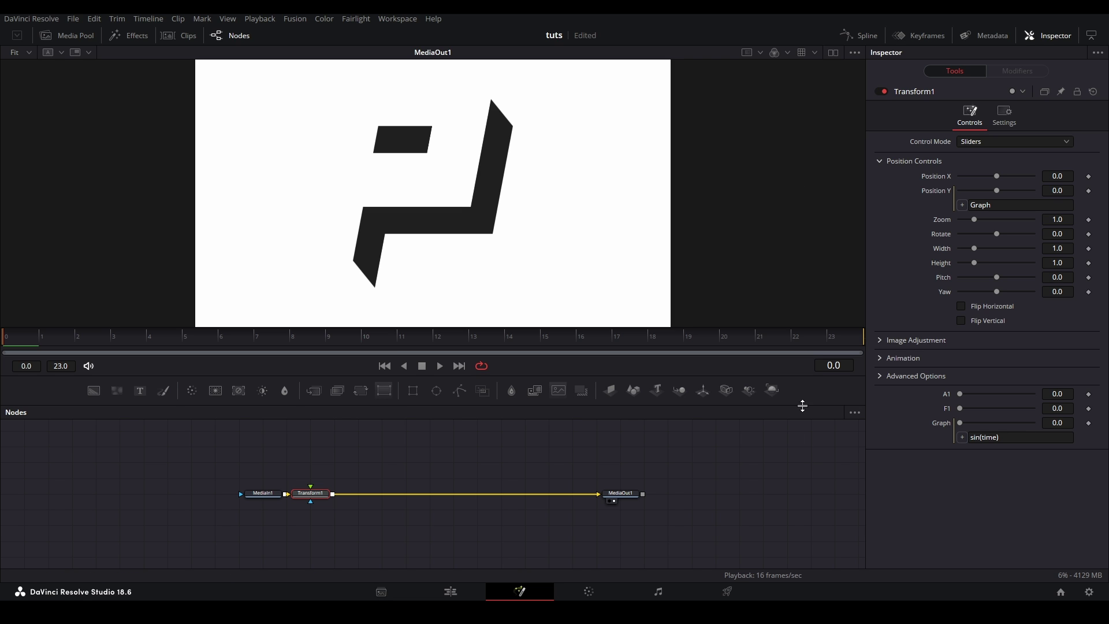
Extend the Graph expression to sin(time*F1)*A1, preview the motion, and return to frame 0
click(999, 438)
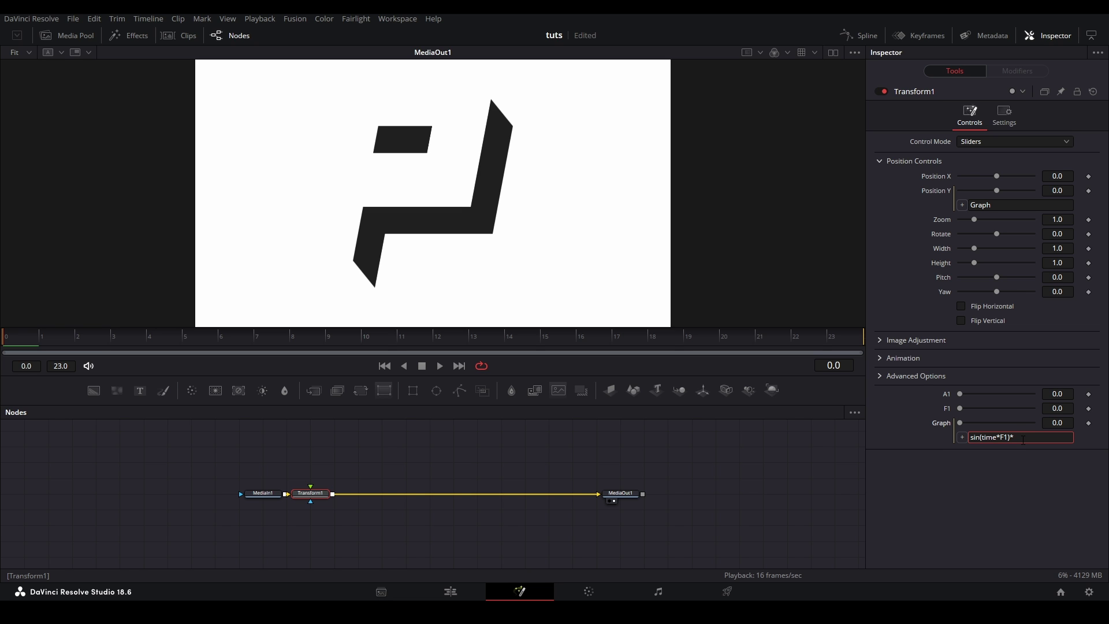
text(A1)
key(Return)
click(615, 452)
key(space)
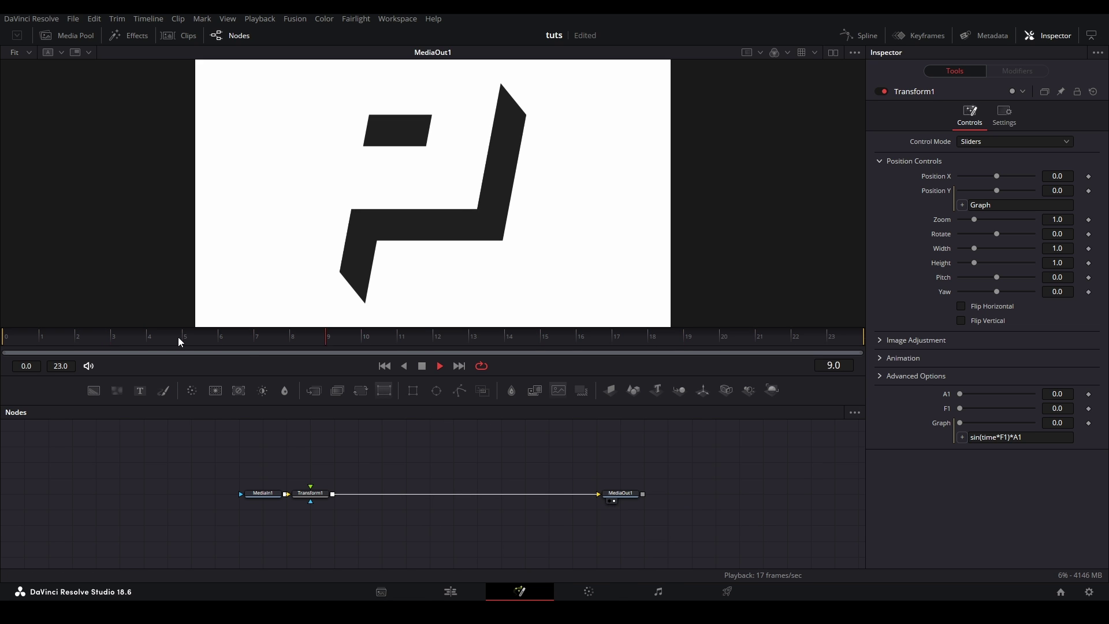
click(17, 341)
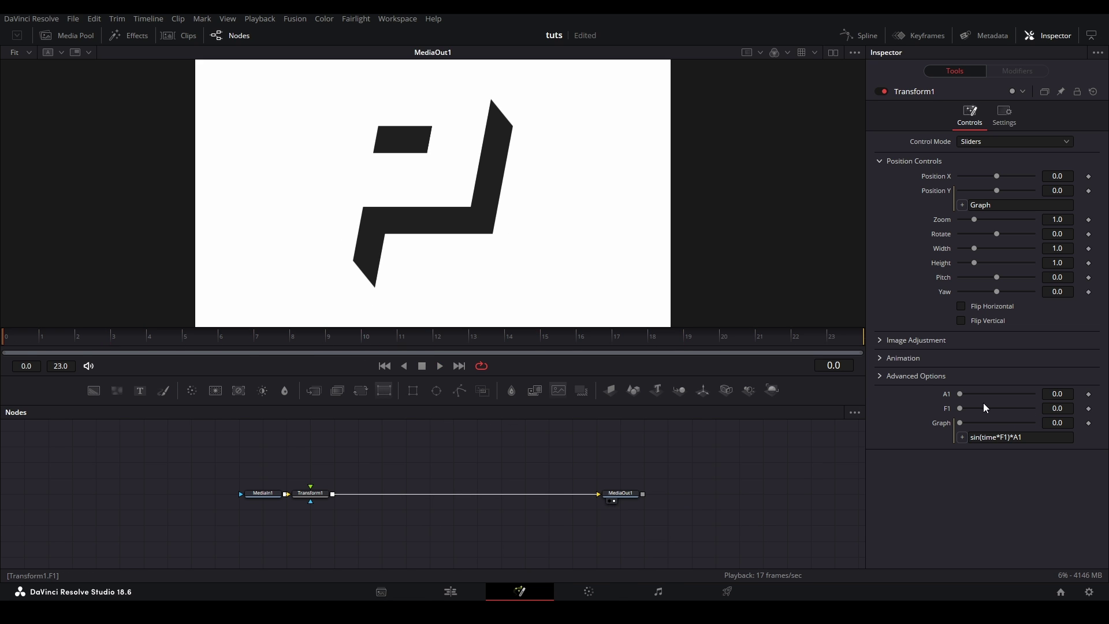
Set A1 and F1 to 1.0, preview the oscillation, and return to frame 0
drag(961, 394, 1074, 407)
key(space)
key(space)
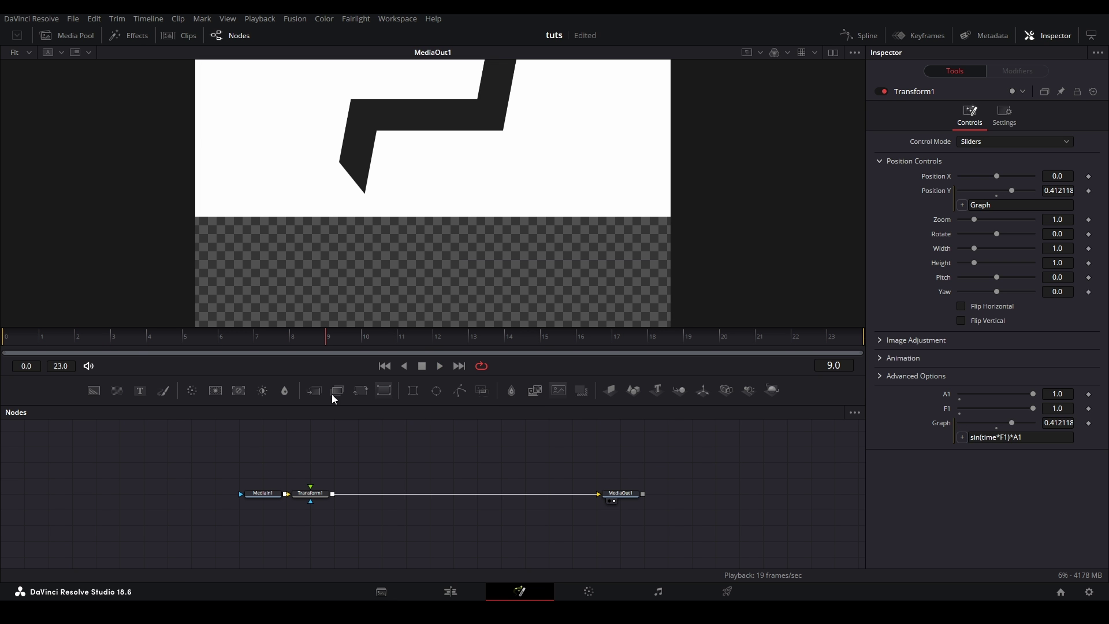
click(38, 332)
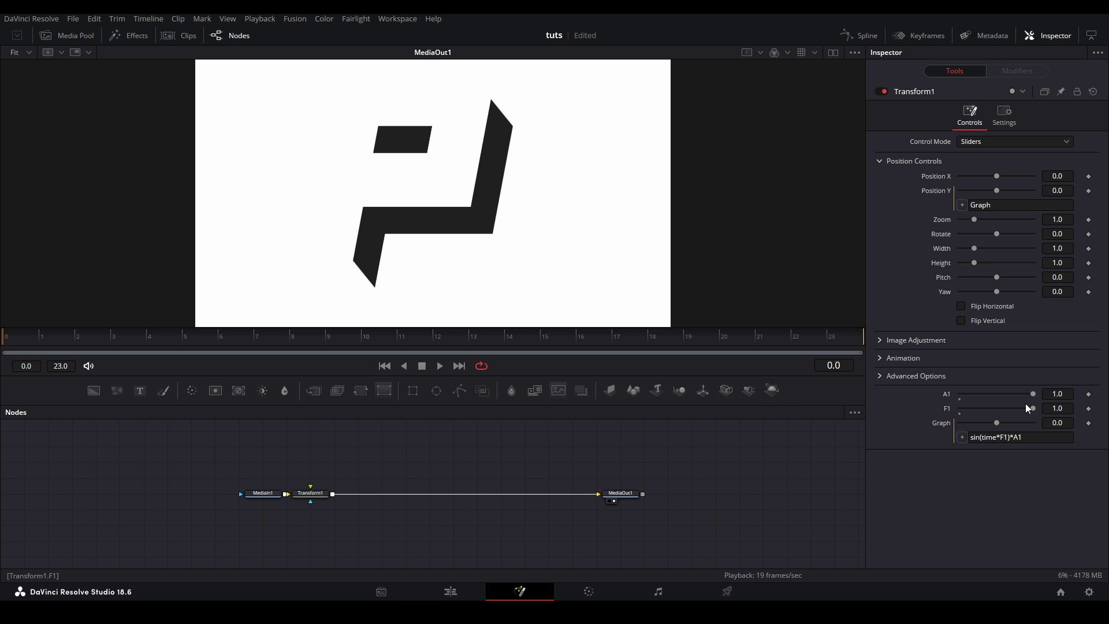
Keyframe A1 from 0.1 on frame 0 to 0 at the end of the clip
click(1089, 393)
click(1058, 393)
text(.1)
key(Return)
click(1095, 394)
double_click(1059, 394)
text(0)
key(Return)
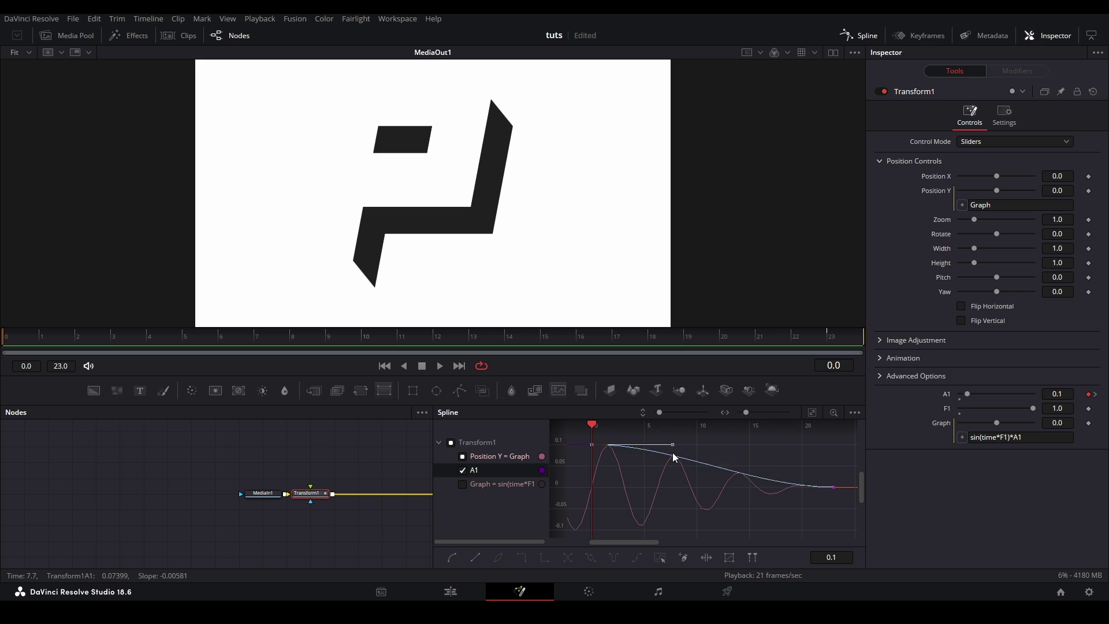
Steepen the A1 curve's falloff after frame 0, refresh the Position Y curve in the Spline view, and preview
drag(673, 445, 601, 486)
drag(753, 488, 680, 487)
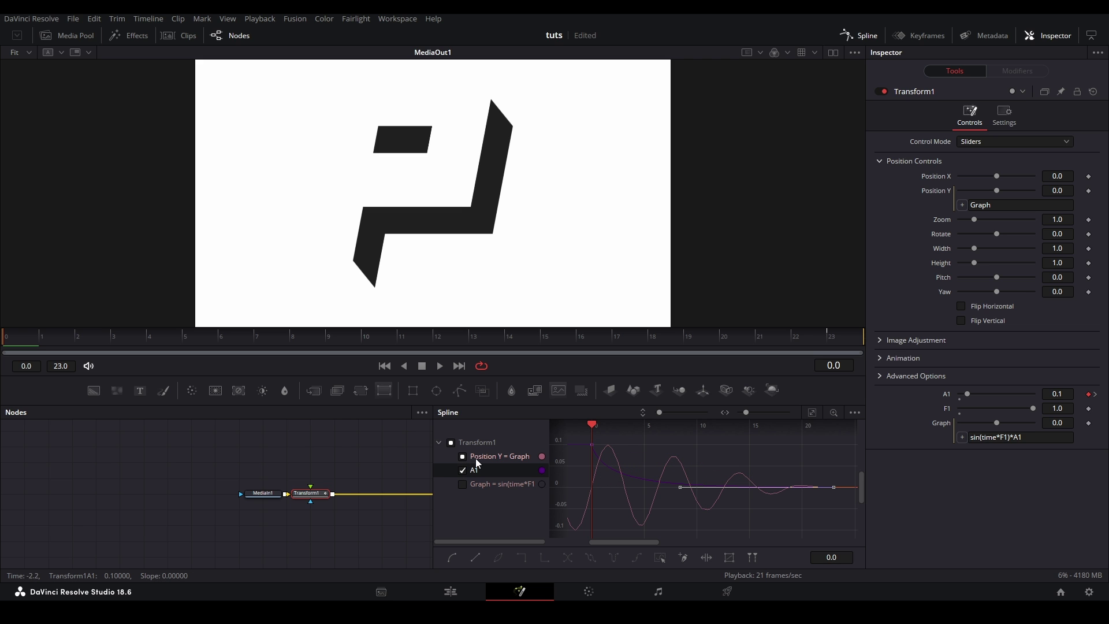
click(463, 457)
key(space)
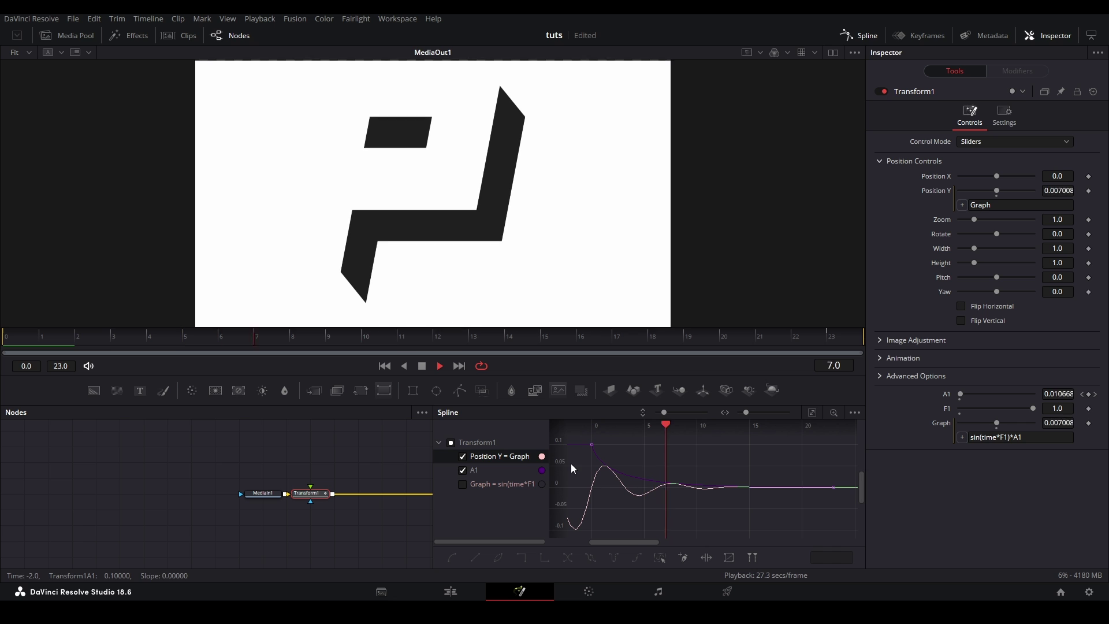
click(37, 335)
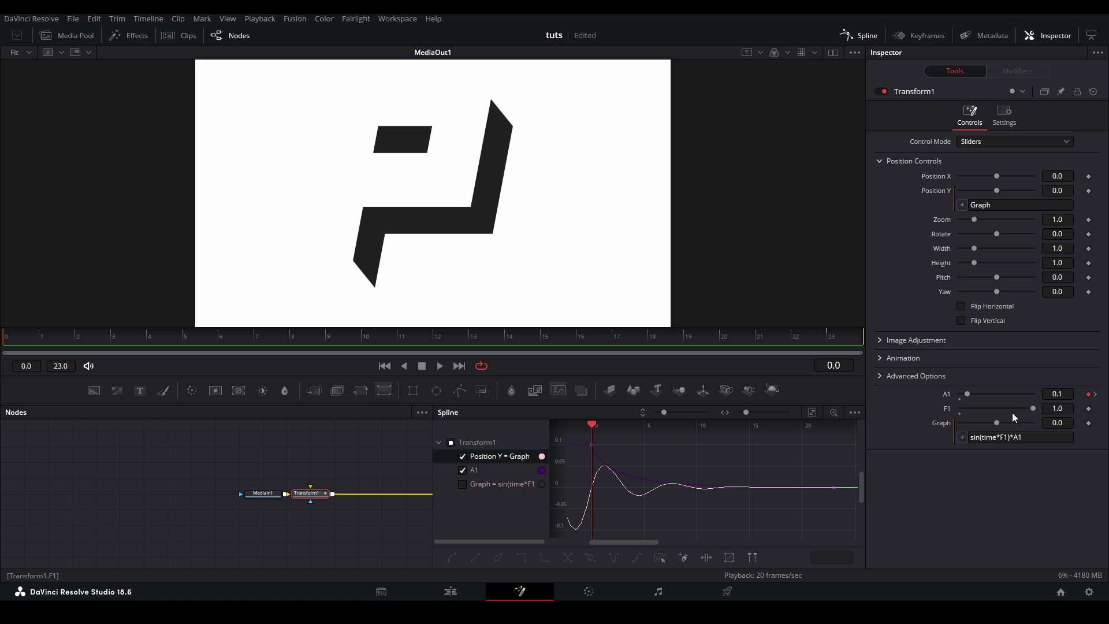
Set A1's keyframe on frame 0 to 0.2
click(1064, 394)
key(BackSpace)
text(2)
key(Return)
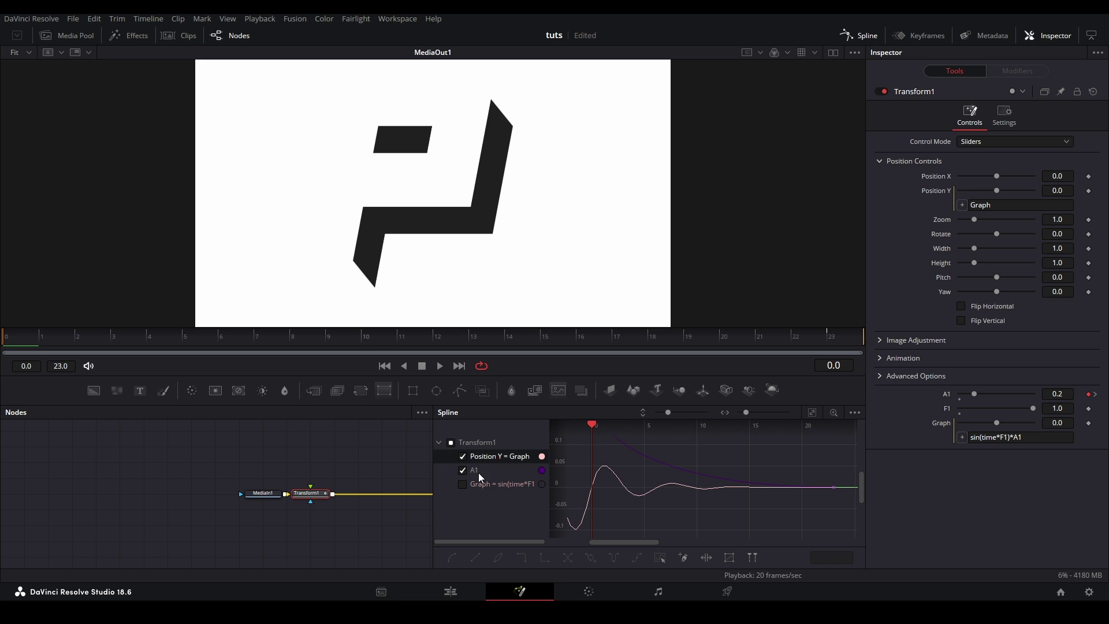
Show the Graph curve instead of Position Y in the Spline view and change Graph's expression to sin(time*F1+1)*A1
click(494, 483)
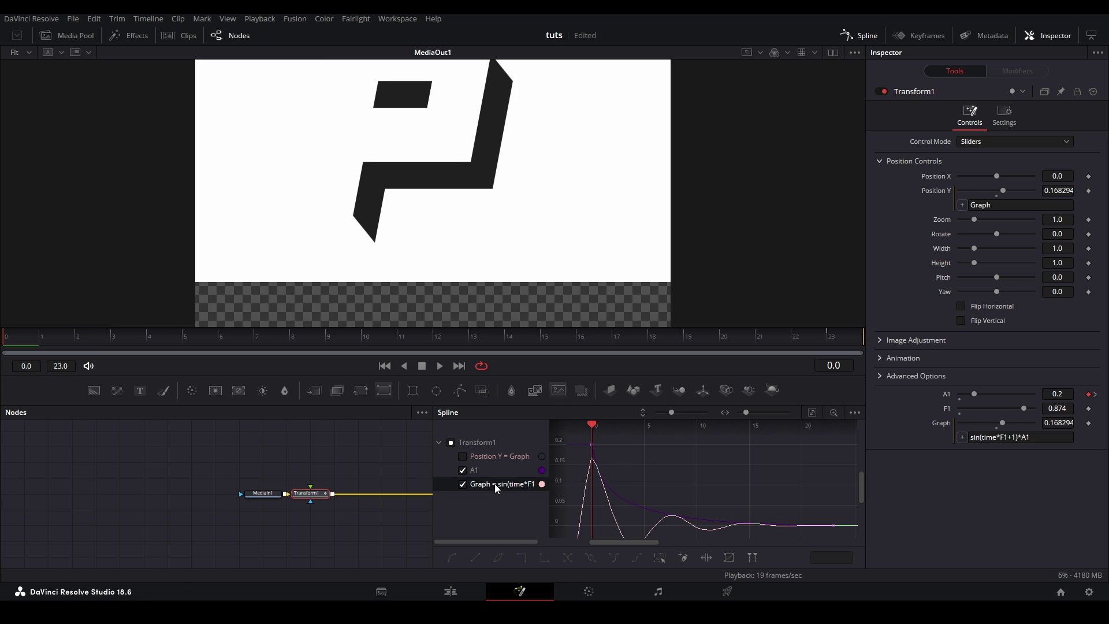
click(495, 483)
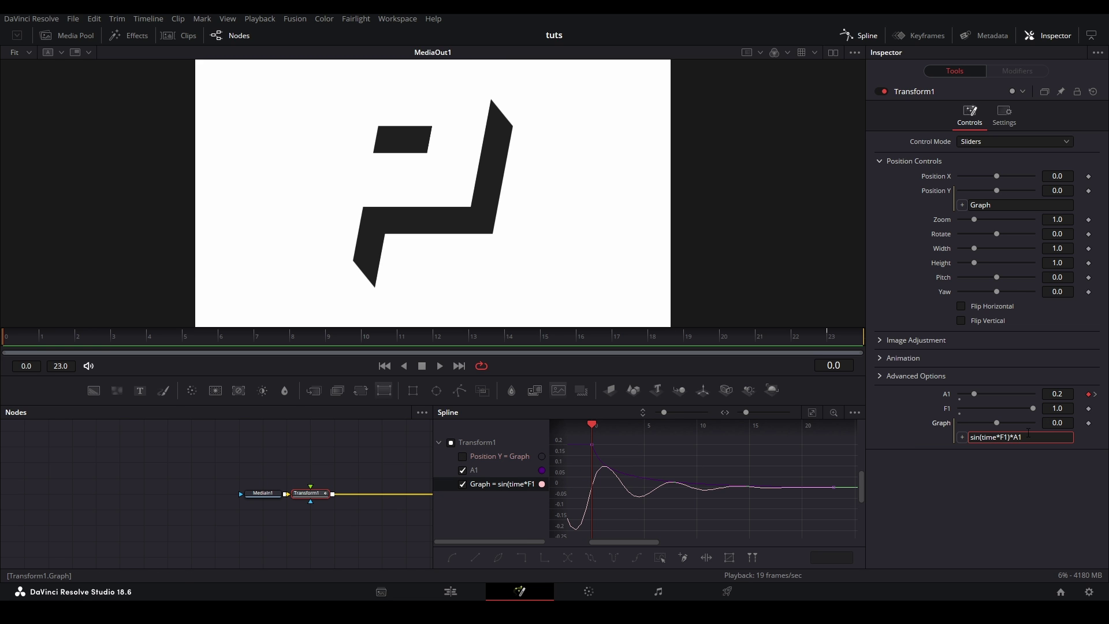
key(Return)
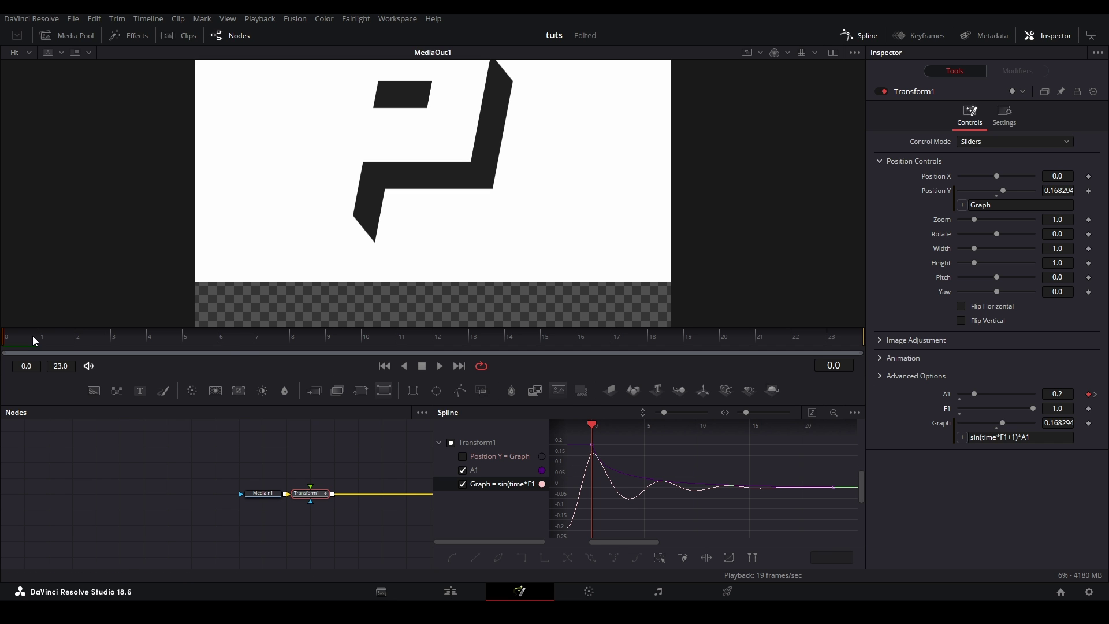
Compare the bounce playback of Transform1 with the Transform2 and Transform3 versions, and return to frame 0
key(space)
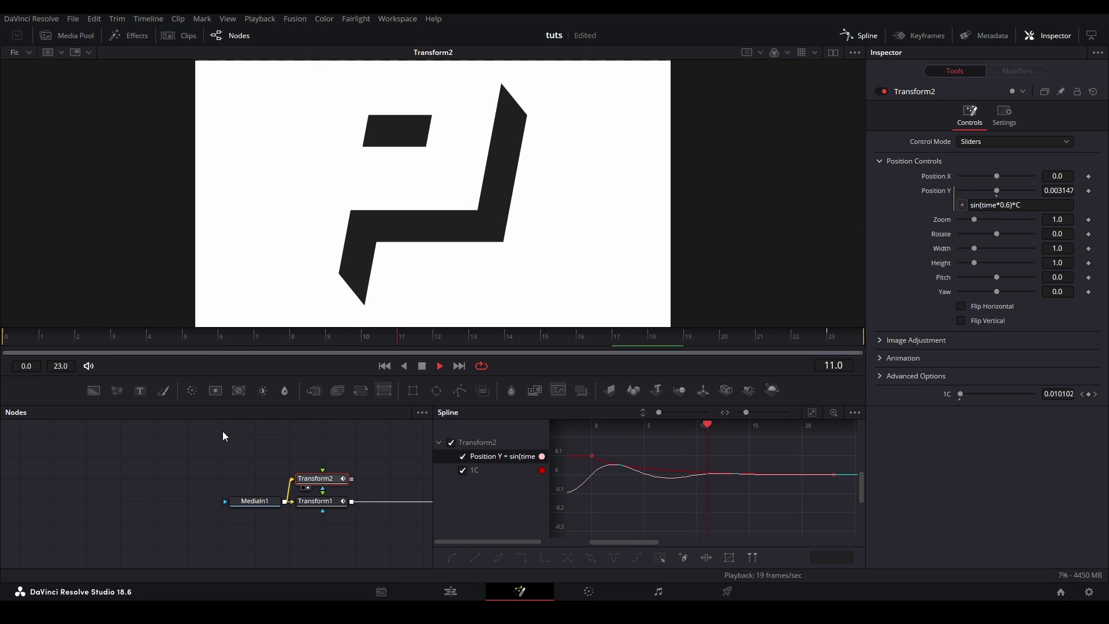
click(17, 338)
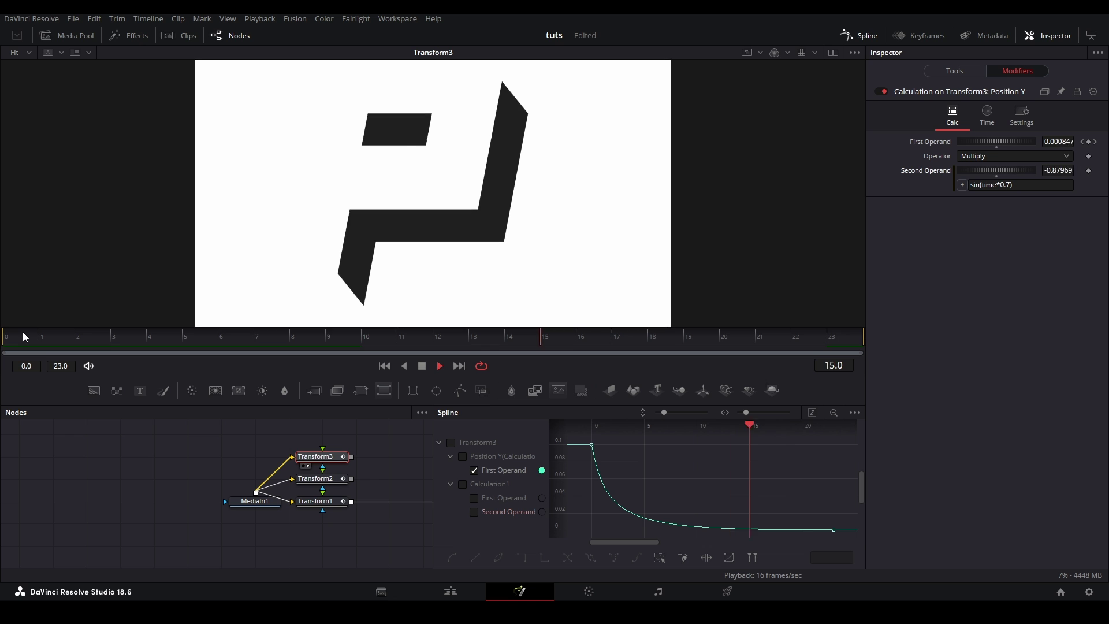
click(463, 485)
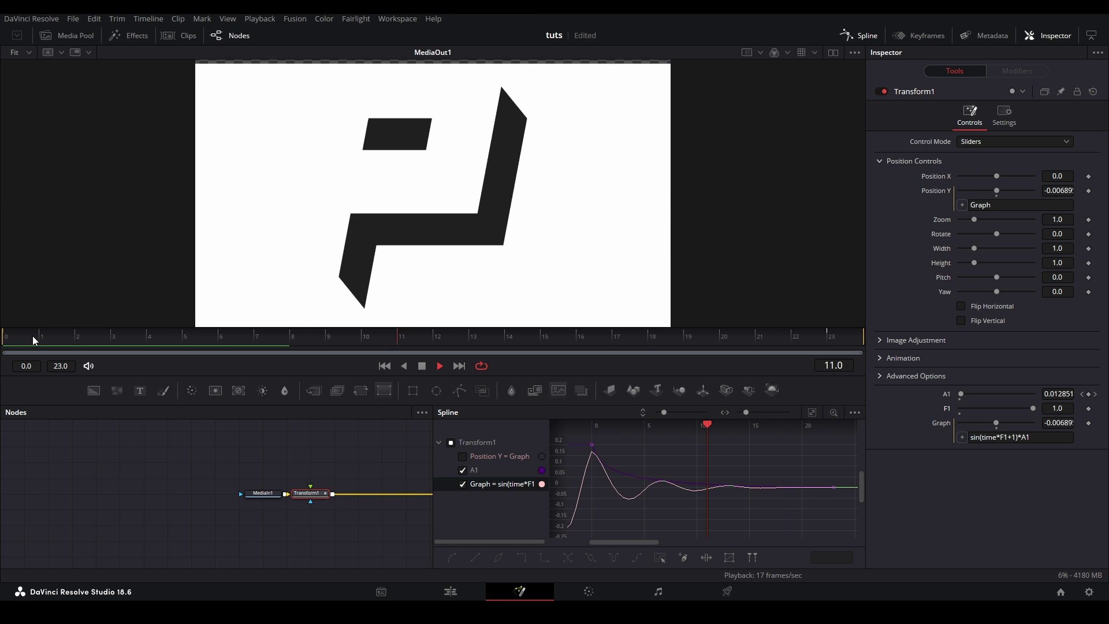
click(32, 335)
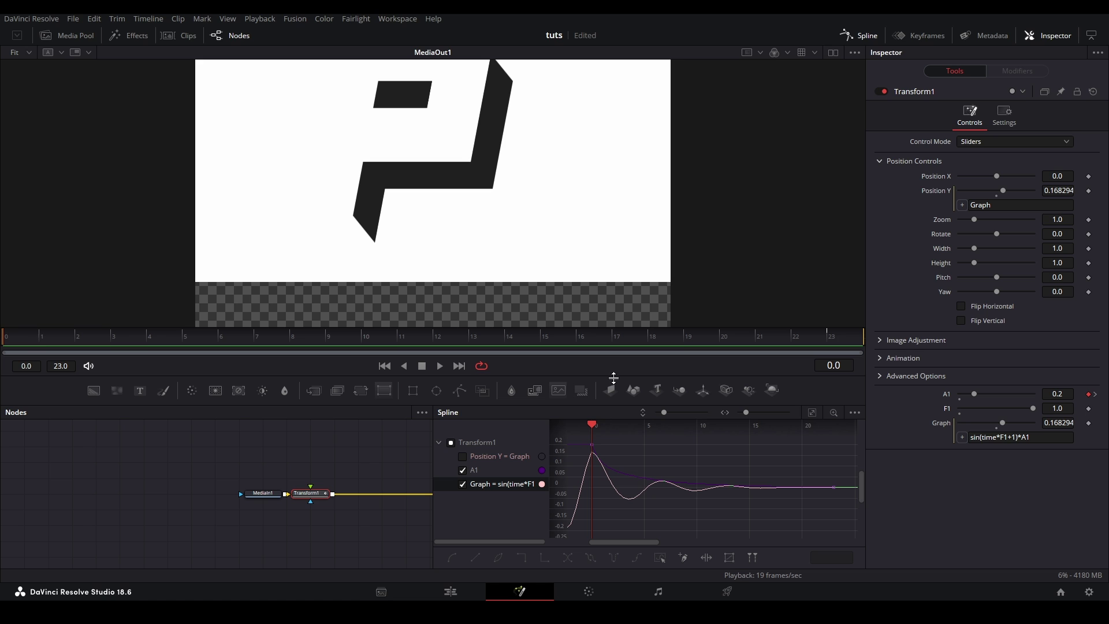
Lower F1 to 0.567 and refresh the Graph curve alongside A1 in the Spline view
drag(1030, 409, 999, 409)
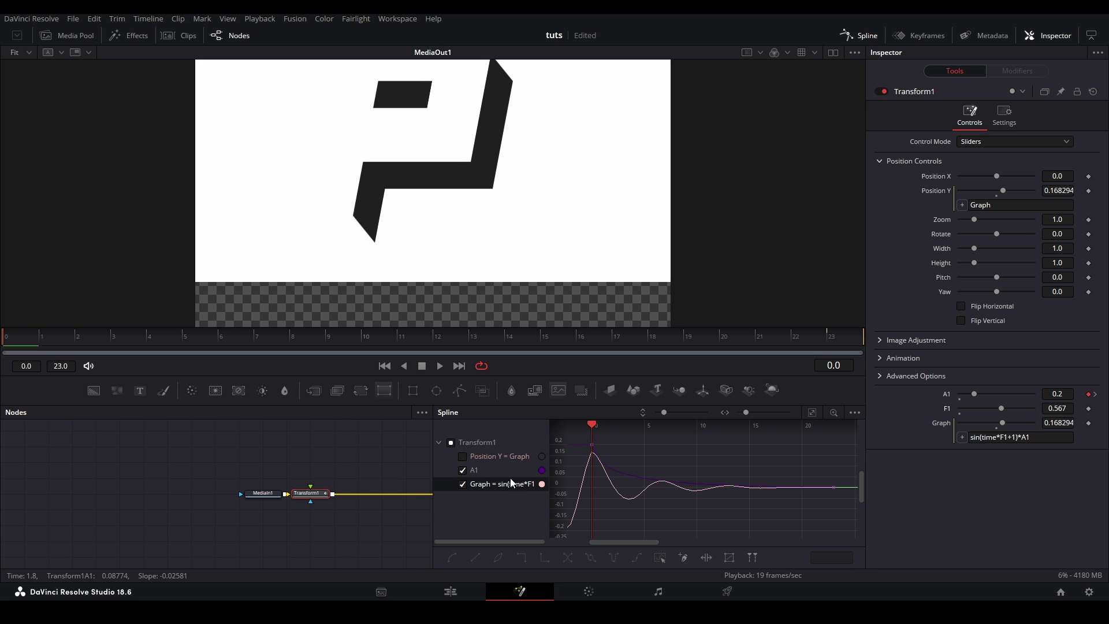
click(488, 475)
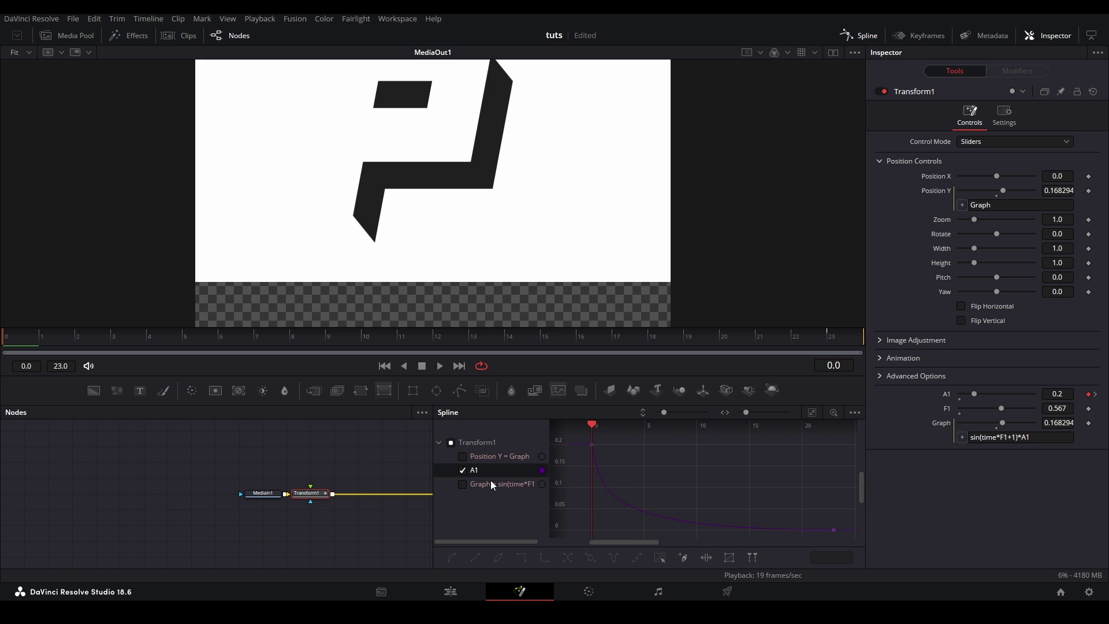
click(491, 483)
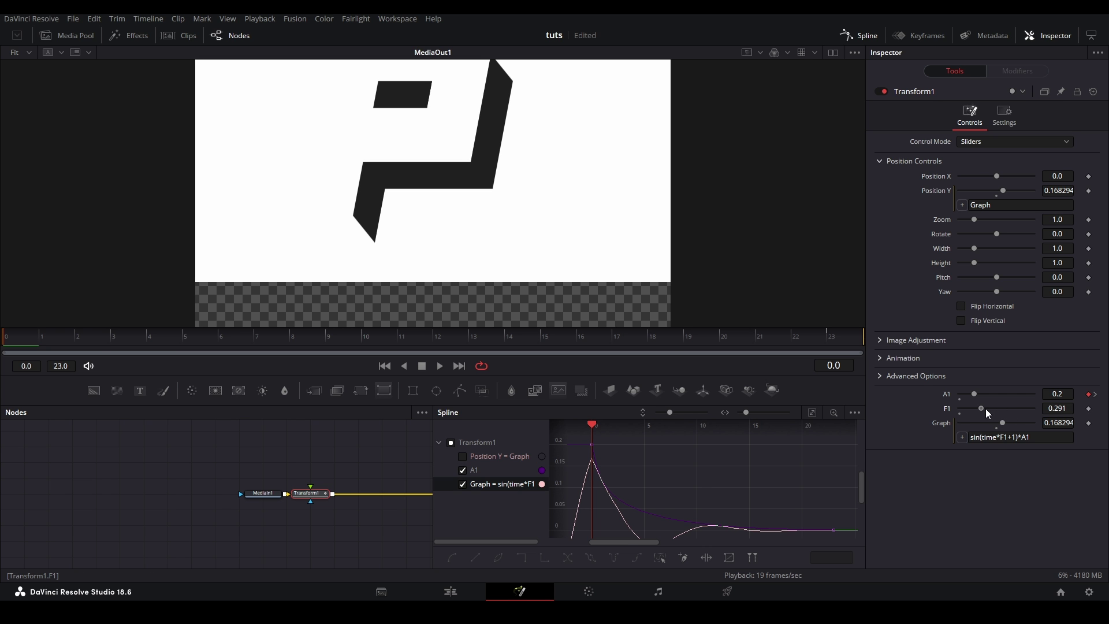